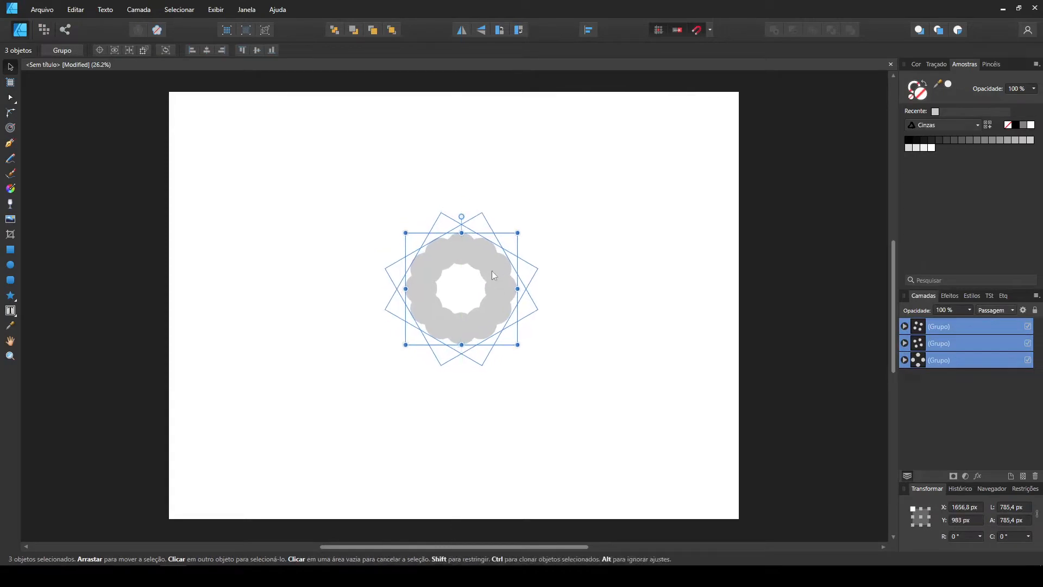
Merge the ring of circle groups into one solid scalloped shape centred on the page.
left_click(134, 11)
left_click(157, 36)
left_click(505, 159)
mouse_move(454, 266)
left_mouse_down()
mouse_move(505, 201)
mouse_move(506, 274)
left_mouse_up()
left_click_drag(515, 217, 464, 289)
left_click_drag(543, 426, 333, 202)
left_click(774, 30)
left_click(583, 306)
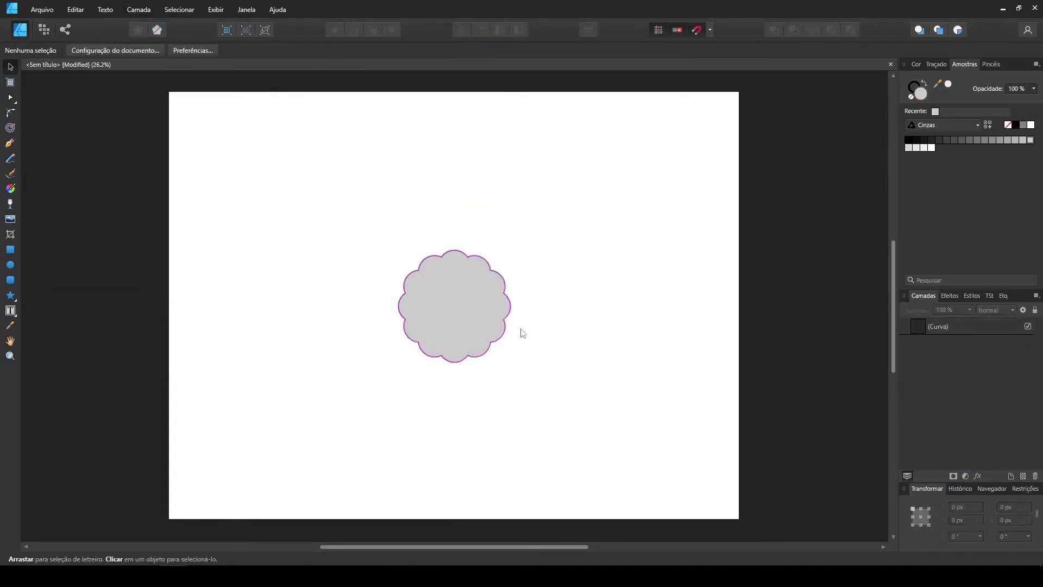
Move the scalloped hair shape up and draw a light grey face rectangle about 393 px wide over its lower half, converted to curves.
left_click_drag(459, 327, 459, 284)
left_click(381, 363)
left_click(11, 250)
mouse_move(425, 251)
left_mouse_down()
mouse_move(481, 350)
mouse_move(454, 320)
mouse_move(496, 338)
mouse_move(462, 300)
left_mouse_up()
key("v")
key("ctrl+d")
left_click(435, 289)
left_click(648, 50)
Round all four corners of the face rectangle with the Corner tool.
left_click(10, 112)
left_click_drag(498, 240, 415, 271)
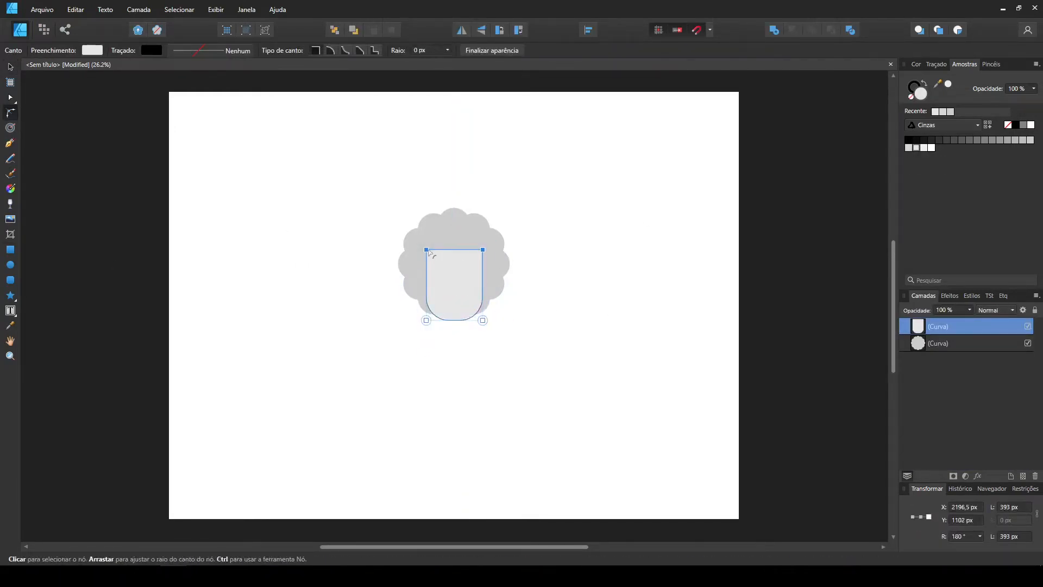
key("v")
key("ctrl+d")
Add matching light grey circular ears to both sides of the face and a mid-grey circular nose in the middle.
key("m")
key("v")
mouse_move(416, 281)
left_mouse_down()
mouse_move(459, 291)
mouse_move(480, 287)
mouse_move(478, 276)
mouse_move(456, 290)
left_mouse_up()
key("ctrl+d")
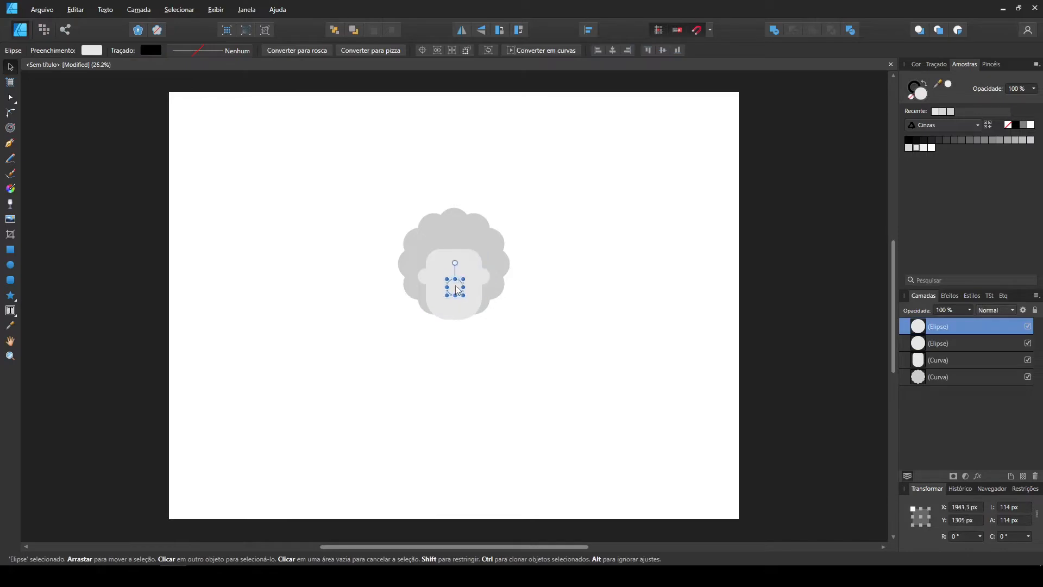
left_click(1023, 126)
key("ctrl+d")
Add two small black circular eyes of equal size above the nose.
key("m")
left_click_drag(450, 348, 460, 357)
key("v")
key("ctrl+d")
left_click_drag(448, 290, 466, 270)
left_click(441, 269, "shift")
key("ctrl+d")
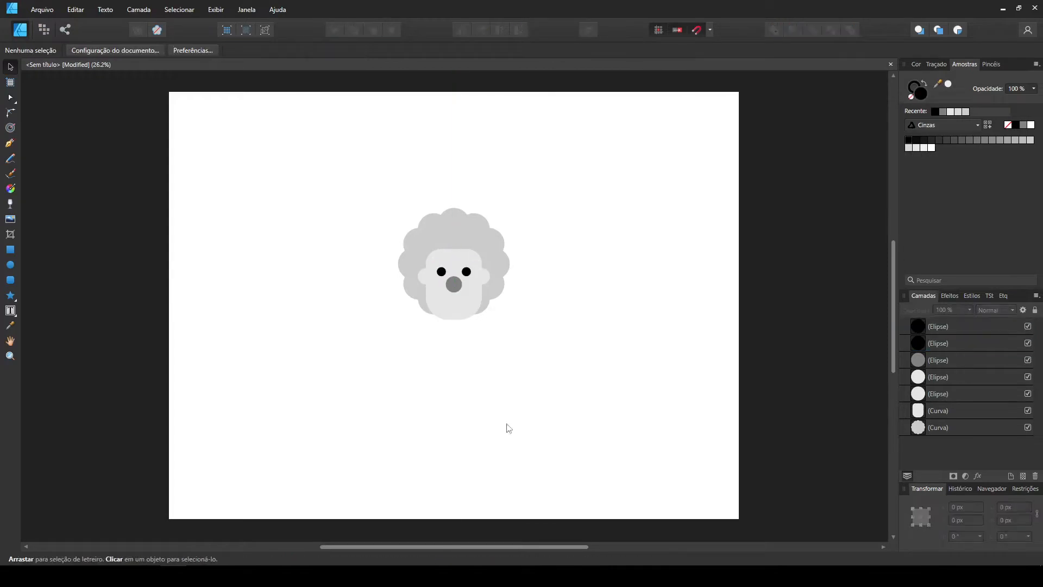
Draw a short horizontal line below the face with the Pen tool and bend it into a smile curve.
key("ctrl+plus")
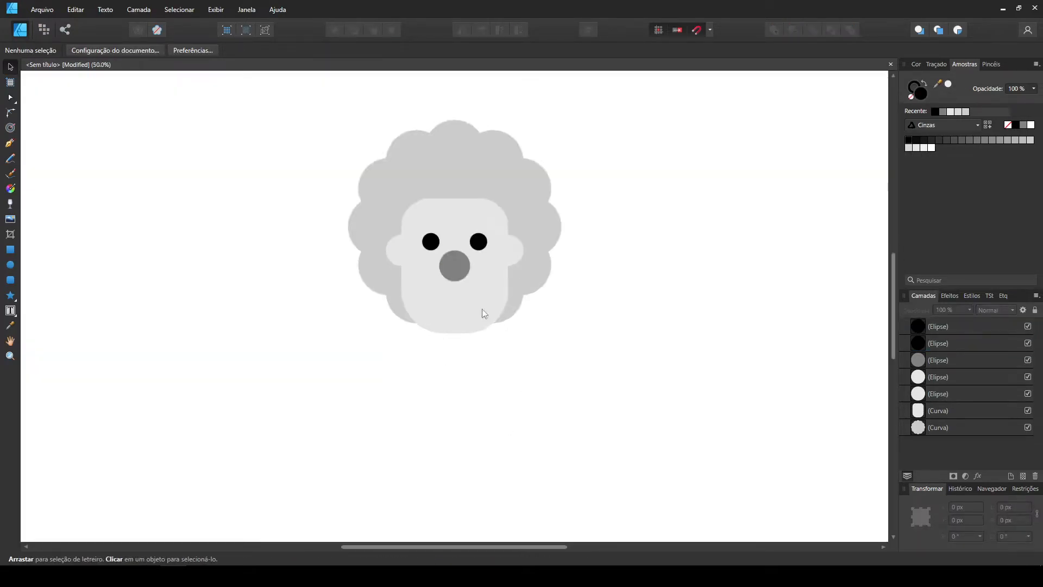
scroll(483, 309, "down", 2)
left_click(8, 144)
left_click(422, 333)
left_click(499, 333)
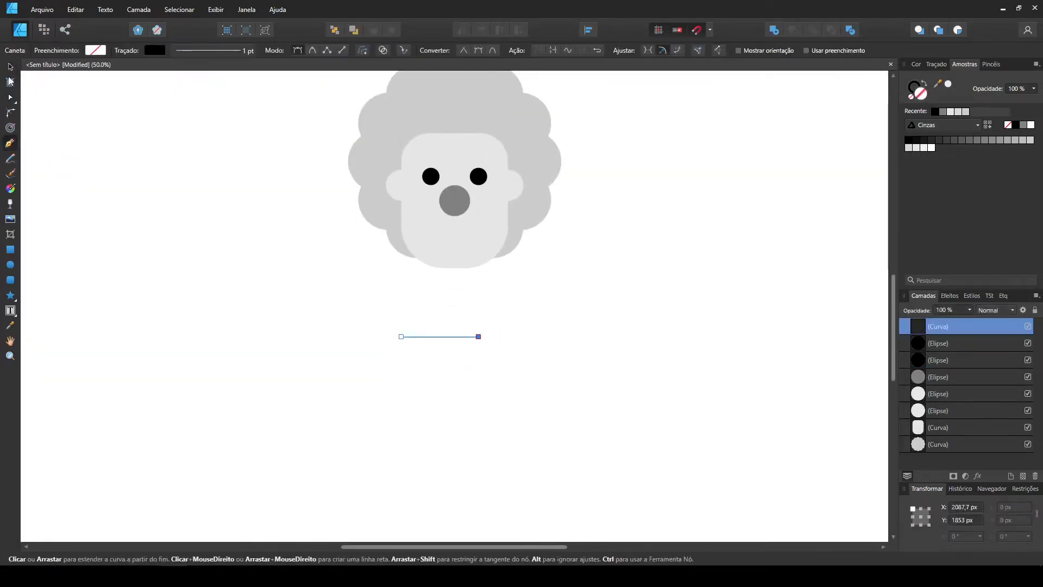
key("v")
key("a")
left_click_drag(458, 354, 457, 355)
Give the smile curve a 100 pt stroke with rounded ends and duplicate it directly below.
key("v")
left_click(936, 64)
left_click_drag(932, 97, 997, 97)
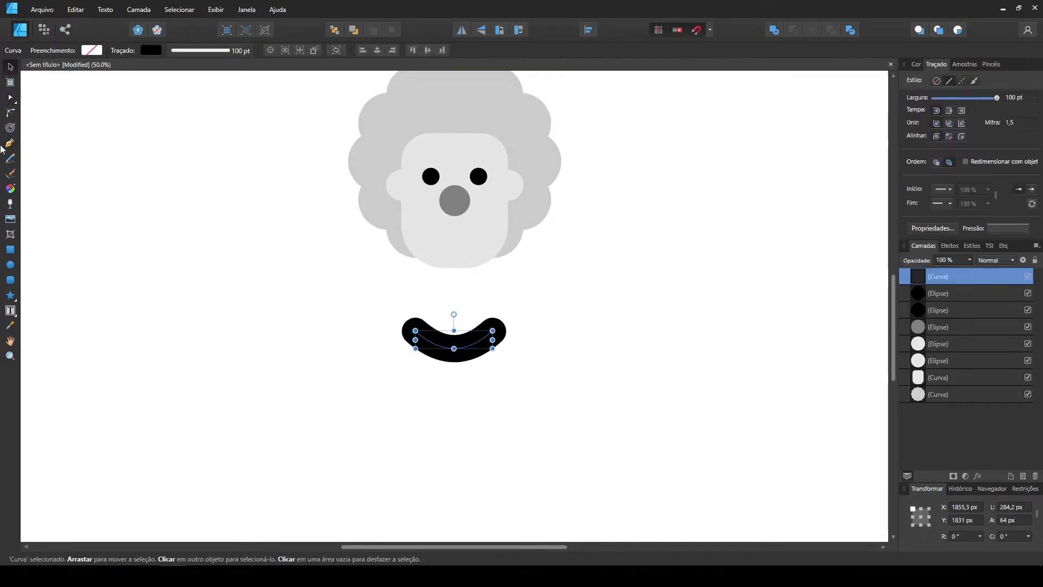
key("a")
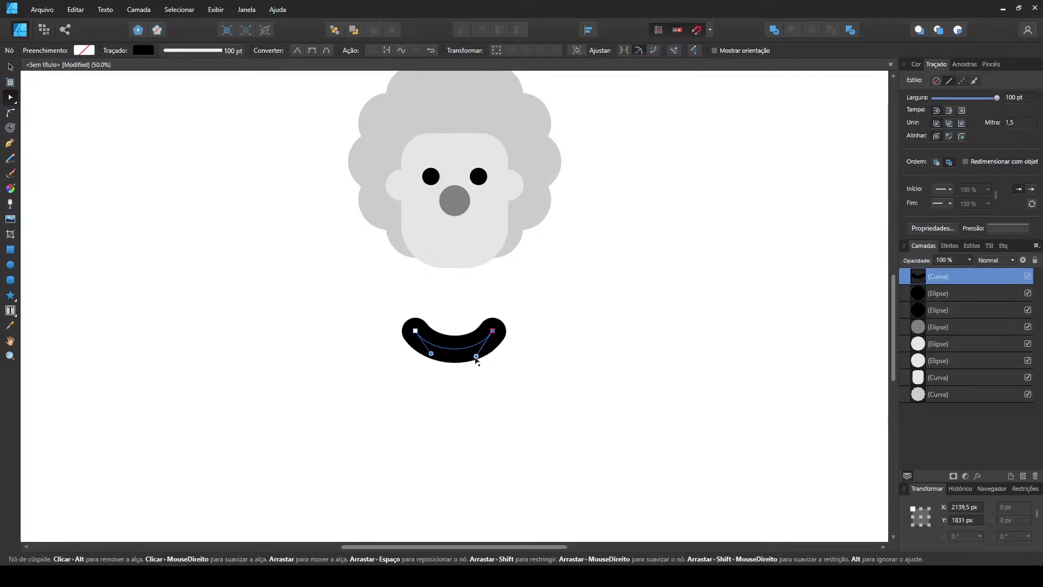
left_click_drag(478, 356, 483, 397)
left_click(11, 67)
Expand the upper smile's stroke into a shape and fit it, about 250 px wide and light grey, on the lower face.
left_click(477, 341)
left_click(146, 9)
left_click(156, 291)
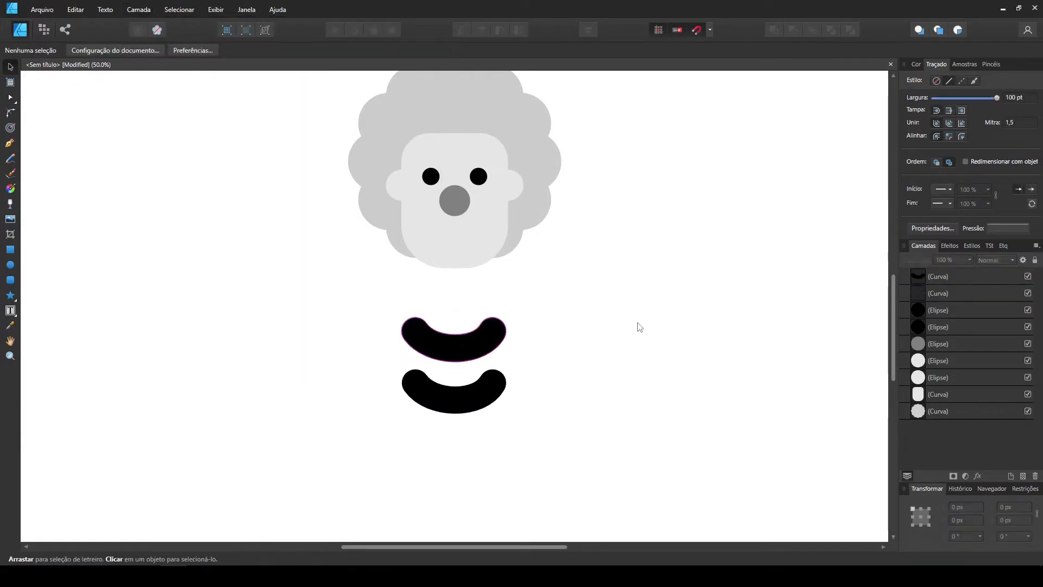
left_click_drag(472, 348, 488, 226)
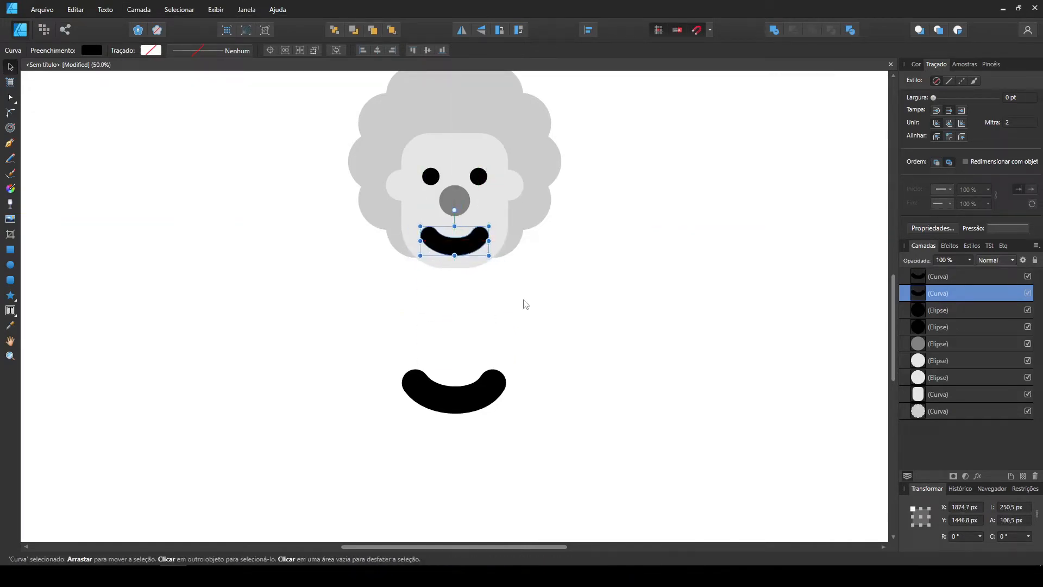
left_click(963, 65)
Set the remaining smile curve's stroke to 8 pt and place it, reduced in size, inside the grey mouth.
left_click(938, 326)
left_click(936, 64)
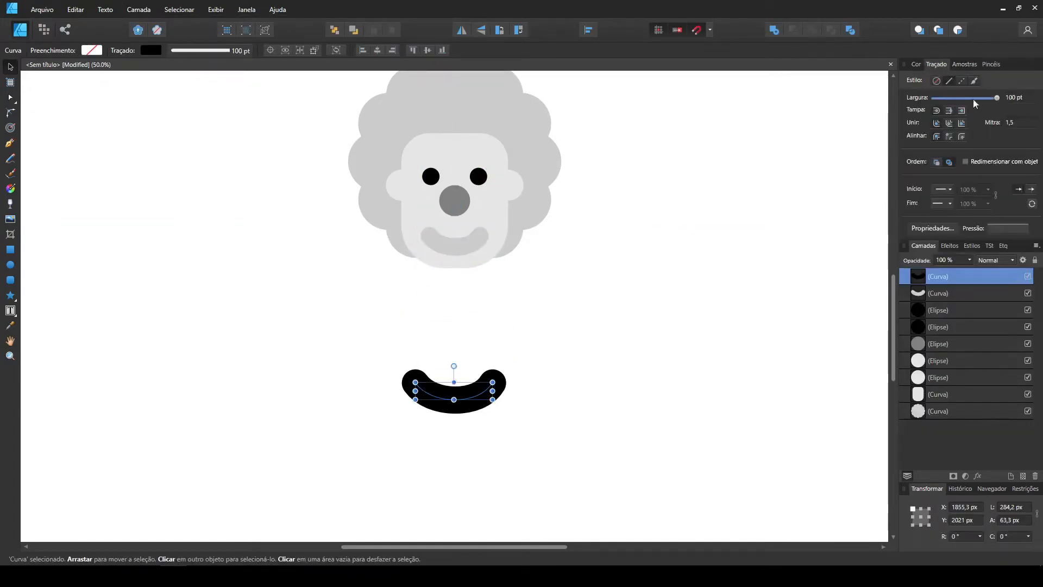
left_click_drag(1000, 98, 958, 98)
left_click_drag(465, 389, 452, 240)
left_click(565, 414)
scroll(565, 414, "up", 2)
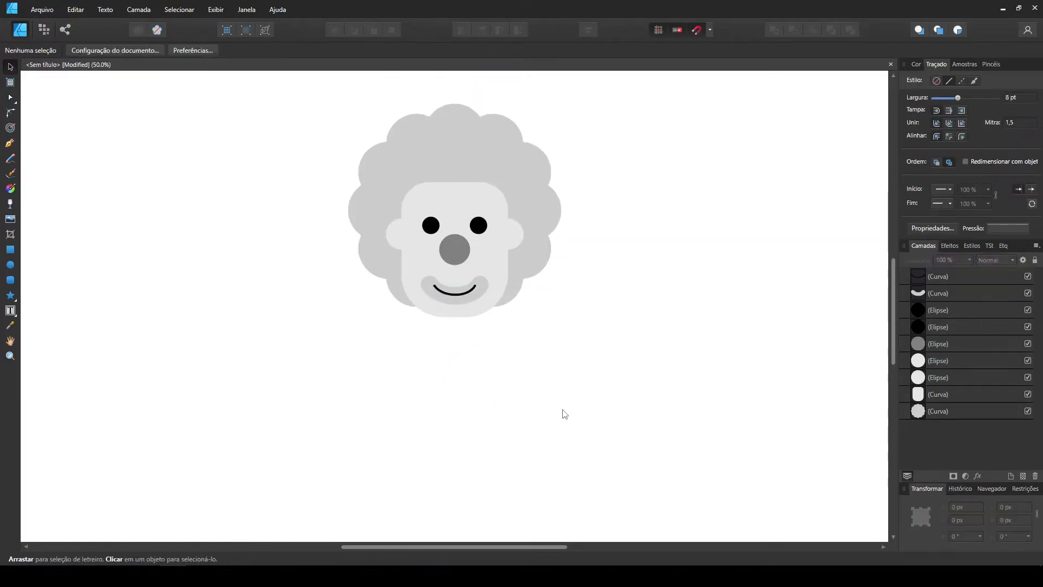
Expand the thin smile line's stroke into a shape and fill it with a light grey.
key("ctrl+plus")
scroll(536, 361, "up", 1)
left_click(455, 302)
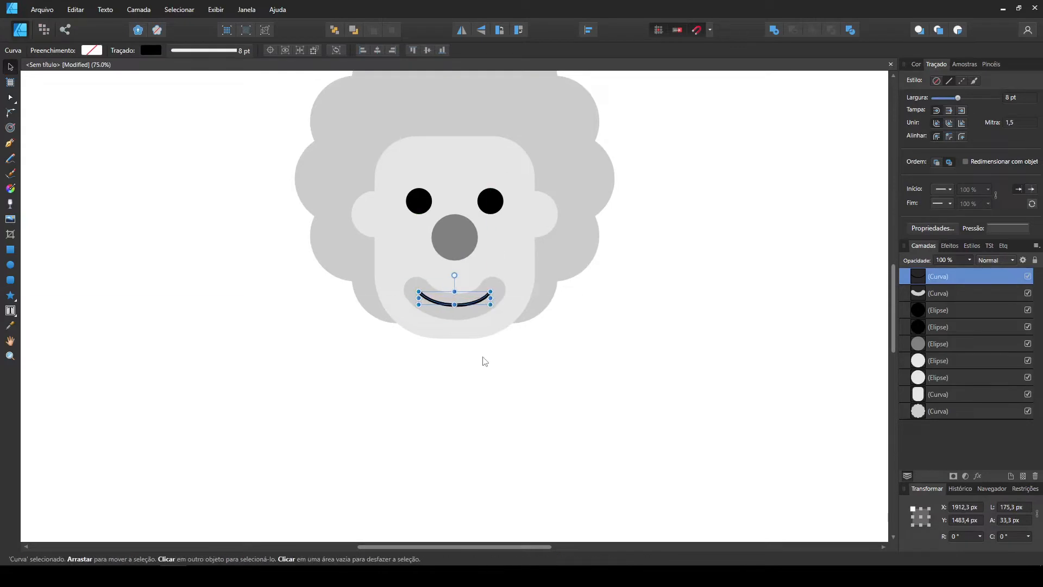
left_click(139, 9)
left_click(157, 191)
left_click(964, 65)
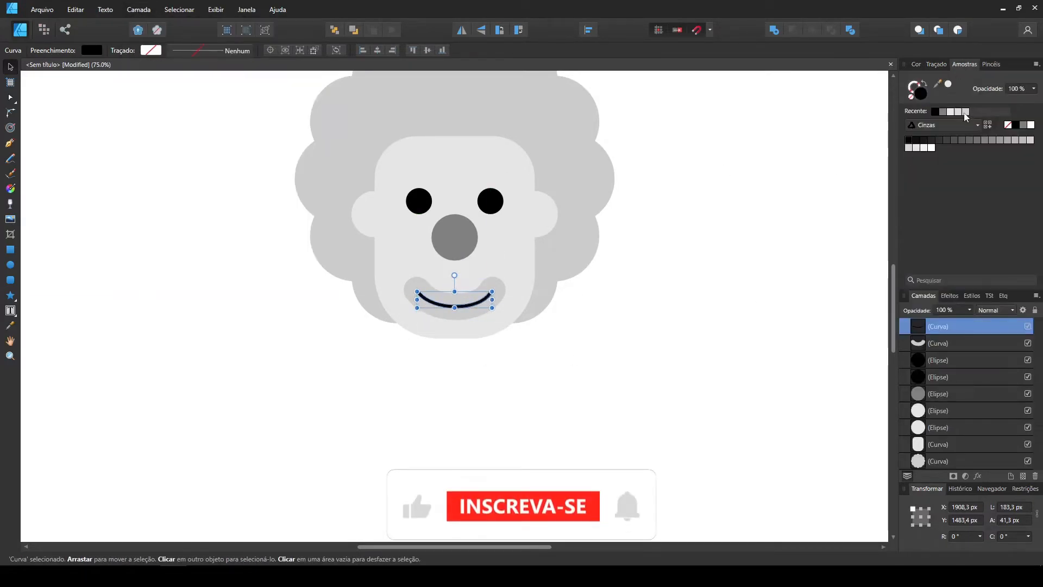
left_click(964, 113)
left_click(592, 483)
Build a mid-grey four-pointed star about 73 px wide beside the chin from duplicates of the nose circle.
left_click(456, 238)
scroll(455, 228, "down", 1)
left_click_drag(455, 209, 418, 376)
left_click_drag(426, 377, 452, 371)
left_click(574, 451)
left_click_drag(520, 442, 372, 340)
left_click_drag(462, 358, 478, 347)
left_click_drag(478, 346, 465, 385)
left_click(543, 418)
left_click(529, 459)
left_click_drag(529, 459, 391, 326)
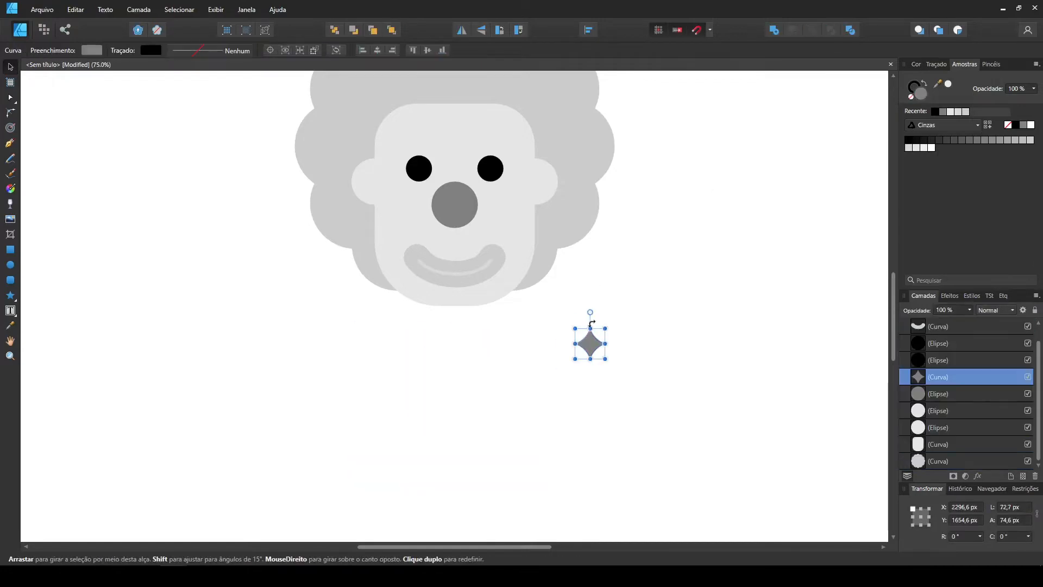
Enlarge the four-pointed star and centre it behind the clown's left-hand eye in the drawing.
left_click_drag(590, 328, 590, 288)
left_click_drag(605, 333, 433, 177)
left_click(648, 262)
Add two near-white circular cheeks about 101 px across, one on each side of the nose.
scroll(503, 236, "up", 1)
mouse_move(492, 236)
left_mouse_down()
mouse_move(535, 395)
mouse_move(567, 429)
mouse_move(509, 284)
mouse_move(406, 283)
left_mouse_up()
left_click(916, 148)
left_click(624, 358)
left_click(924, 149)
left_click(633, 288)
left_click(628, 355)
left_click(402, 288)
left_click(506, 296, "shift")
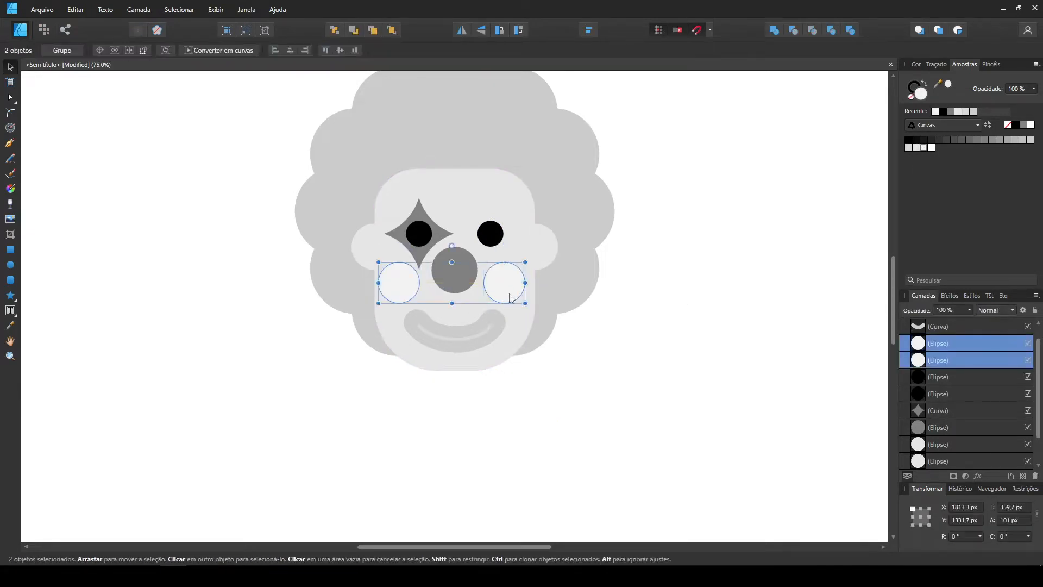
left_click(592, 433)
Select the whole clown head and move it down to free space above the hair.
key("ctrl+minus")
key("ctrl+a")
left_click_drag(520, 178, 520, 289)
left_click(614, 304)
Draw a near-white rectangle about 195 × 260 px above the hair for the hat crown and convert it to curves.
left_click(10, 249)
left_click_drag(425, 126, 470, 196)
left_click(914, 87)
left_click(911, 97)
left_click(923, 95)
key("Delete")
left_click_drag(431, 133, 484, 204)
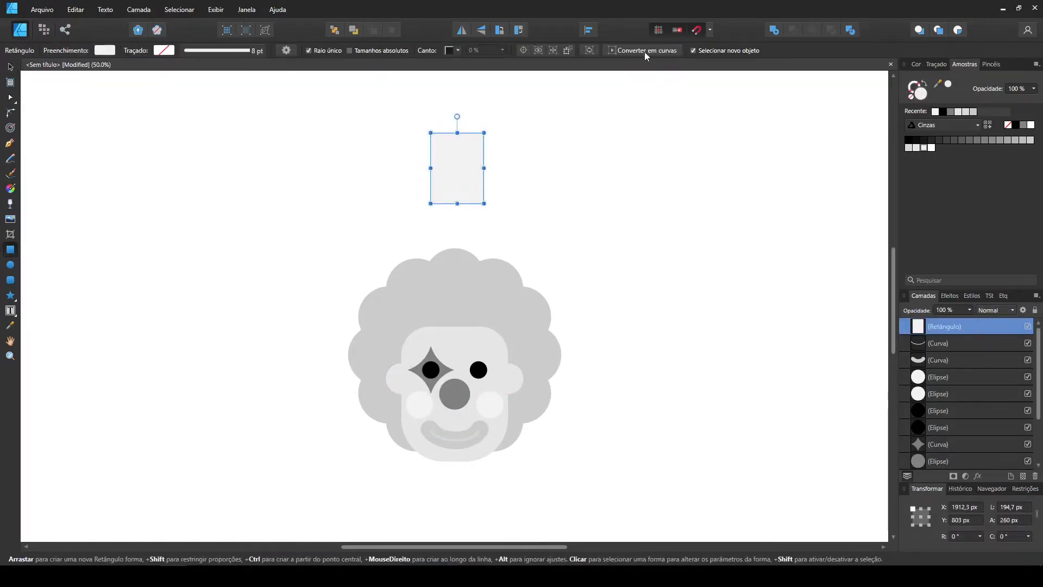
left_click(656, 52)
Round the two upper corners of the hat crown into a dome with the Corner tool.
left_click(10, 112)
left_click_drag(393, 106, 507, 159)
left_click_drag(431, 133, 457, 159)
left_click(11, 67)
Draw a wide, flat near-white ellipse across the base of the crown as the hat brim.
left_click(44, 280)
left_click(10, 264)
left_click_drag(401, 185, 457, 192)
left_click(10, 67)
key("ctrl+z")
Fill the hat crown with a darker light grey and bring it in front of the brim.
left_click(468, 167)
left_click(908, 148)
key("ctrl+]")
left_click(515, 204)
left_click(563, 190)
Lower the hat crown slightly so its base sits on the brim.
left_click(496, 205)
left_click(466, 185)
left_click_drag(461, 168, 461, 176)
left_click(562, 154)
left_click(468, 182)
left_click(548, 179)
Duplicate the brim ellipse in the crown's grey and fit it to the crown's base at about 195 × 52 px.
mouse_move(499, 205)
left_mouse_down()
mouse_move(619, 199)
mouse_move(571, 200)
left_mouse_up()
left_click(909, 148)
mouse_move(548, 206)
left_mouse_down()
mouse_move(454, 195)
mouse_move(484, 198)
left_mouse_up()
left_click(572, 162)
left_click(465, 196)
left_click(466, 205)
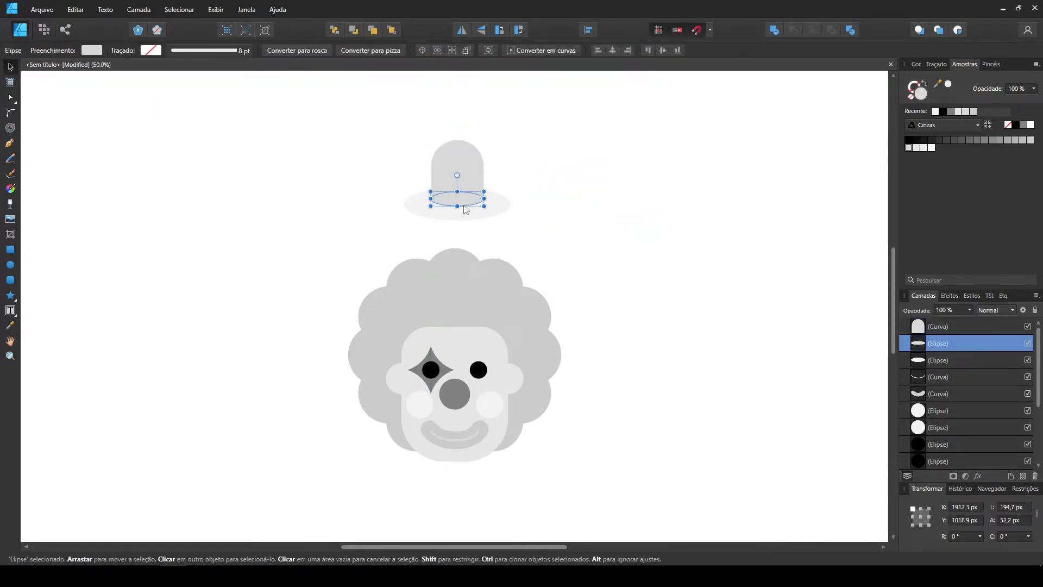
Duplicate the crown's base ellipse beside the hat and place another copy directly above it.
left_click(583, 201)
left_click(464, 207)
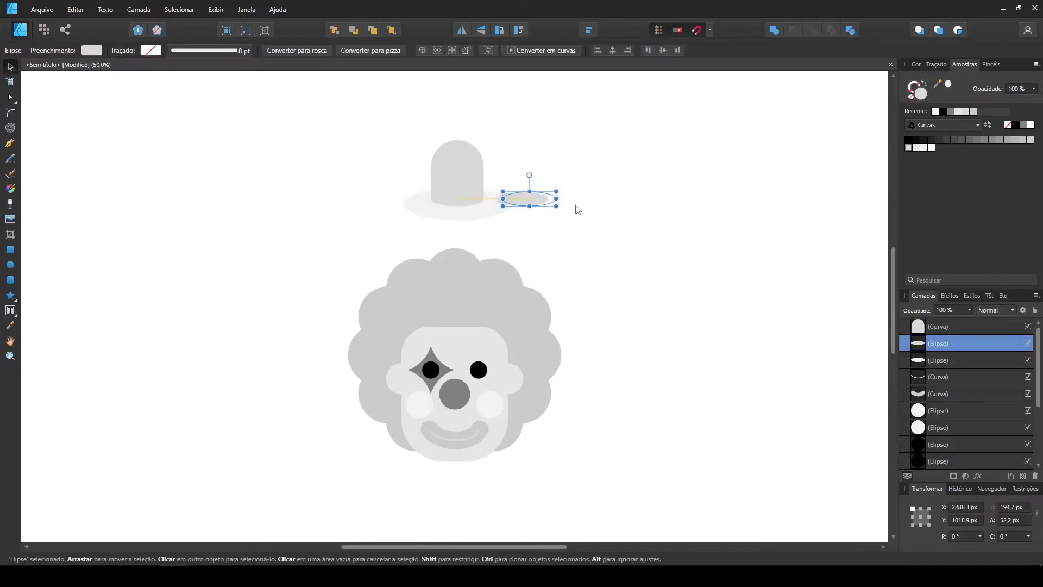
left_click(114, 199)
mouse_move(574, 202)
left_mouse_down()
mouse_move(574, 173)
mouse_move(595, 203)
mouse_move(569, 168)
left_mouse_up()
Draw a rectangle about 195 × 112 px between the two ellipses and cut the upper ellipse out of it.
key("m")
key("v")
left_click(228, 132)
left_click(569, 193)
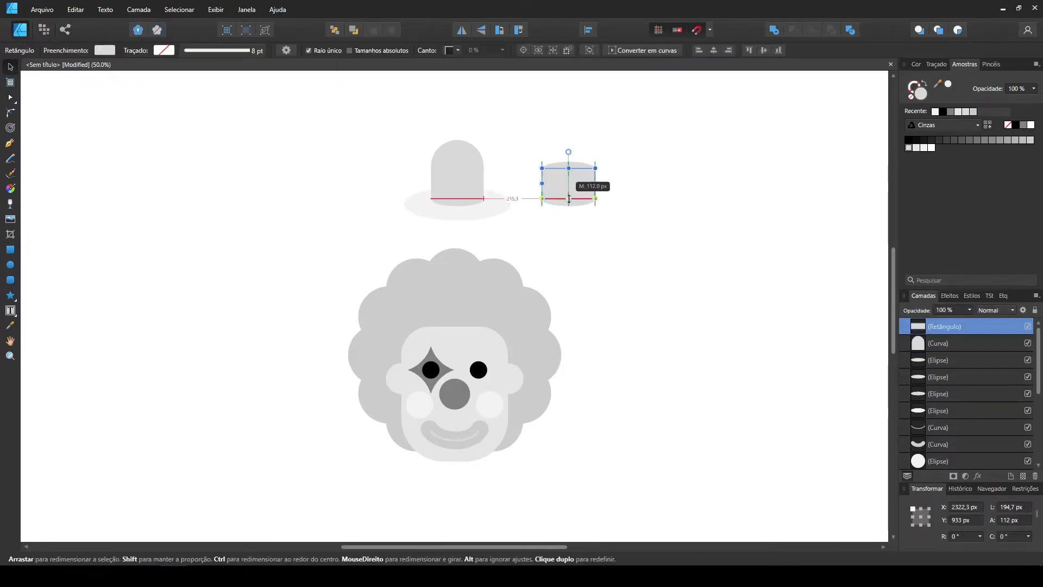
left_click(580, 166, "shift")
left_click(831, 30)
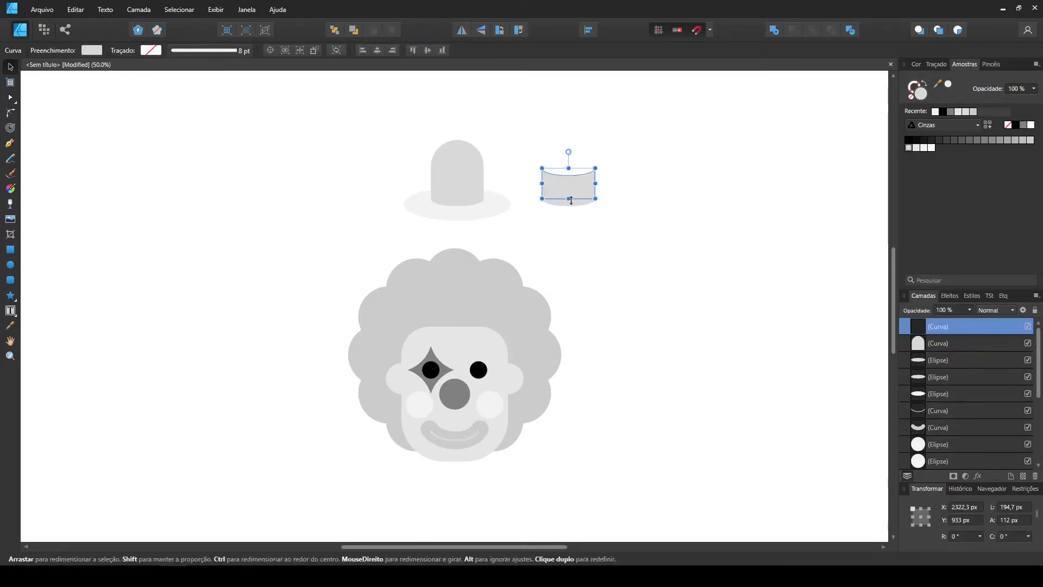
Shorten the cut rectangle and merge it with the lower ellipse into a curved hat band about 95 px high.
key("a")
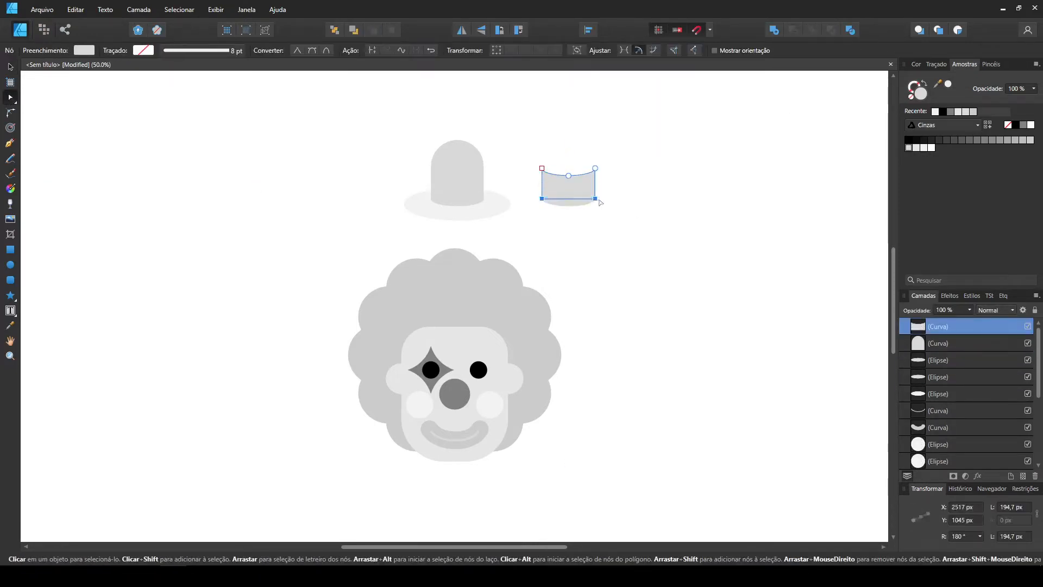
key("v")
left_click(580, 202)
left_click_drag(642, 228, 517, 142)
left_click(574, 190)
left_click_drag(574, 190, 572, 193)
left_click_drag(637, 229, 489, 134)
left_click(793, 36)
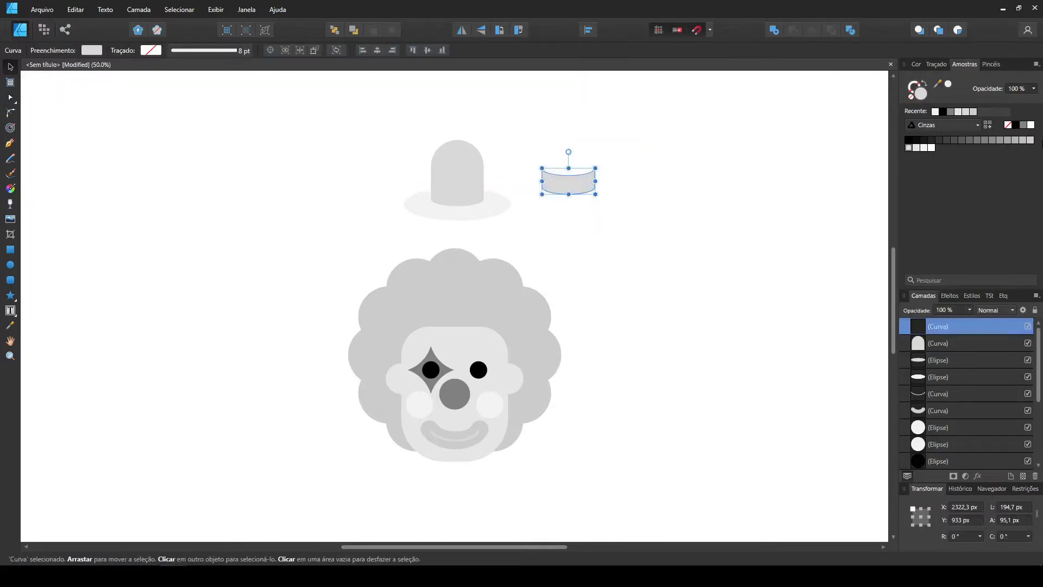
Place the curved band around the base of the hat crown in a darker grey.
left_click_drag(549, 188, 483, 179)
left_click(569, 147)
left_click(615, 173)
Shorten the hat crown by lowering the nodes of its domed top.
left_click(454, 161)
left_click(11, 112)
left_click(11, 98)
key("v")
left_click(549, 187)
Make the hat brim slightly smaller and convert it to curves.
left_click(498, 205)
left_click_drag(511, 220, 492, 206)
left_click(555, 208)
left_click(550, 50)
left_click(458, 196)
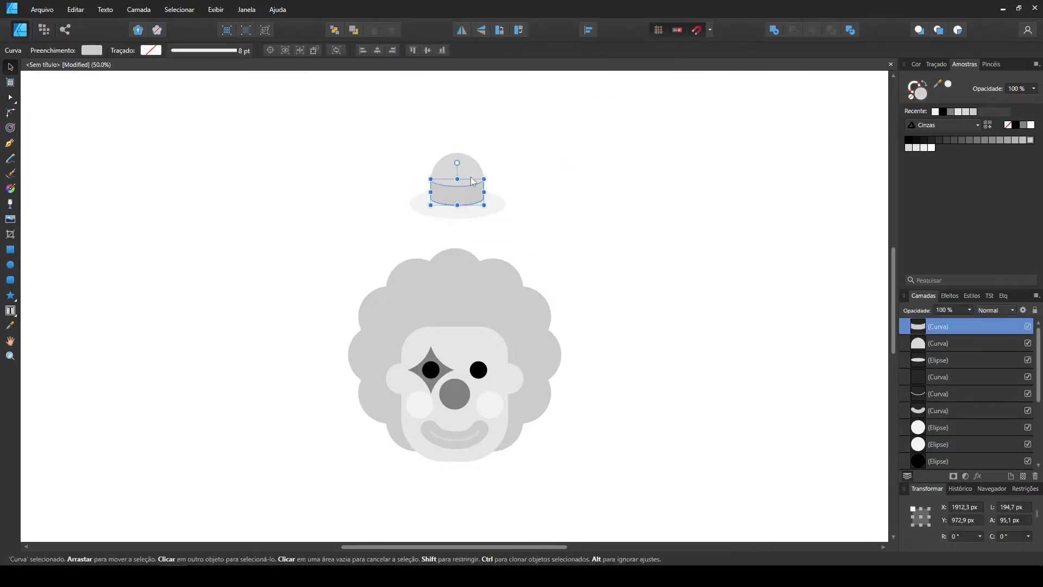
Group the hat pieces and place the hat tilted on the upper left side of the clown's hair.
left_click(458, 169)
left_click(394, 51)
left_click_drag(359, 120, 391, 268)
key("ctrl+g")
left_click_drag(407, 217, 421, 189)
left_click_drag(406, 260, 409, 255)
left_click(609, 195)
Move the complete clown head higher on the page to make room for a body.
key("ctrl+minus")
key("ctrl+a")
key("shift+Up")
key("shift+Up")
key("shift+Up")
key("shift+Up")
key("shift+Up")
key("shift+Up")
key("shift+Up")
key("shift+Up")
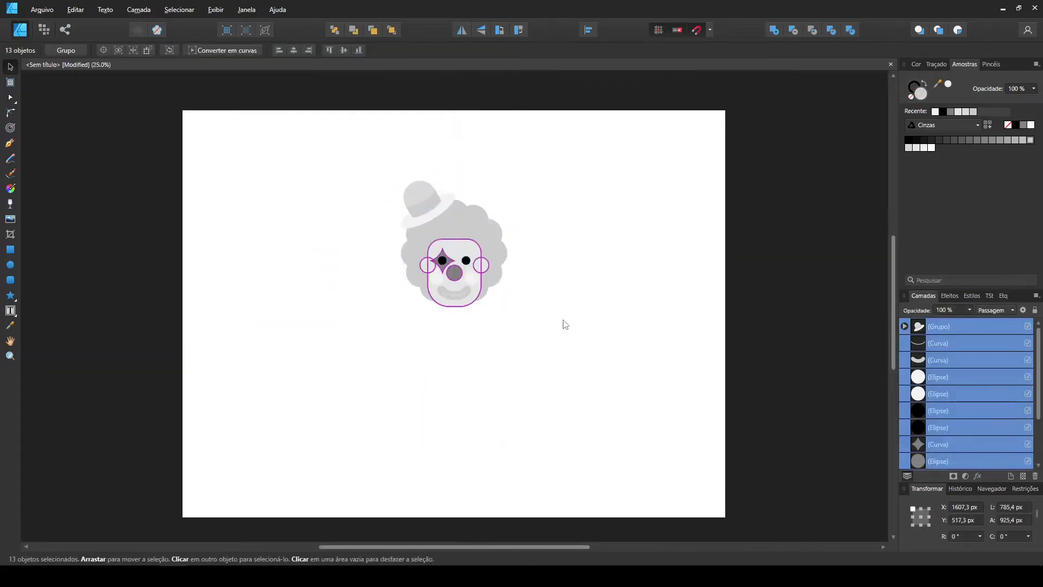
left_click(561, 313)
Replace the small circle below the chin with a light grey torso rectangle about 393 by 542 px, placed behind the head.
left_click(457, 315)
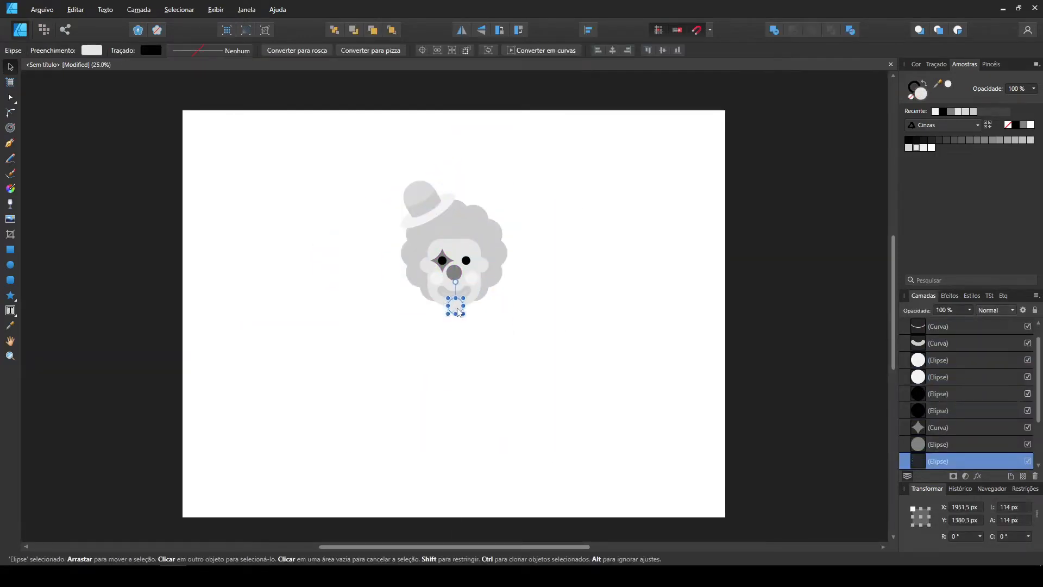
key("Delete")
key("m")
left_click_drag(435, 313, 486, 387)
key("v")
left_click_drag(473, 349, 465, 343)
key("ctrl+shift+bracketleft")
left_click(535, 355)
left_click(461, 331)
left_click(549, 364)
left_click(465, 342)
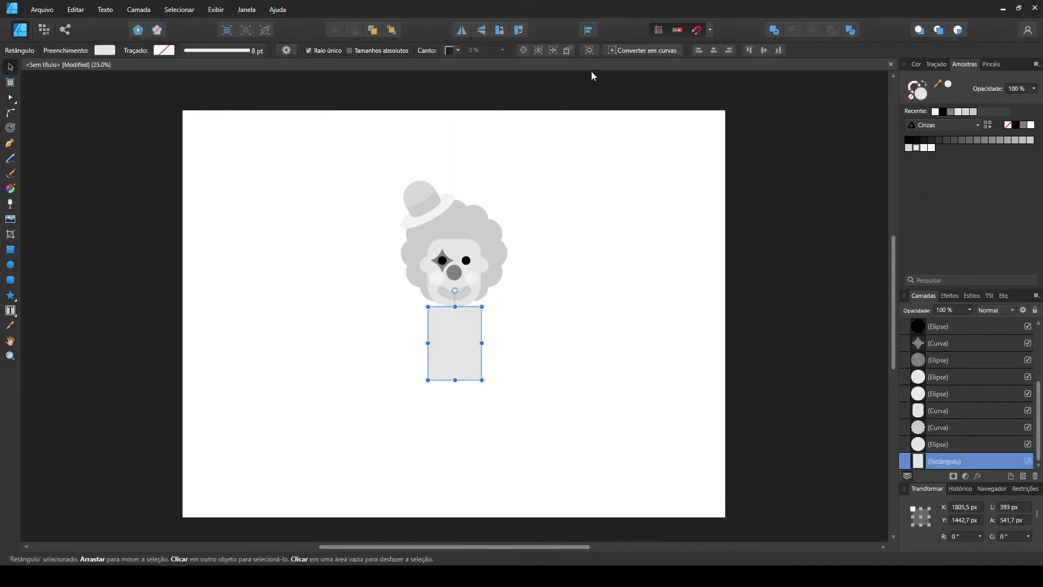
Convert the torso to curves, round its lower end fully and its upper corners with a radius of about 60 px.
left_click(636, 51)
key("c")
left_click_drag(419, 364, 493, 391)
left_click_drag(427, 379, 458, 352)
left_click_drag(415, 303, 495, 321)
left_click_drag(428, 307, 435, 317)
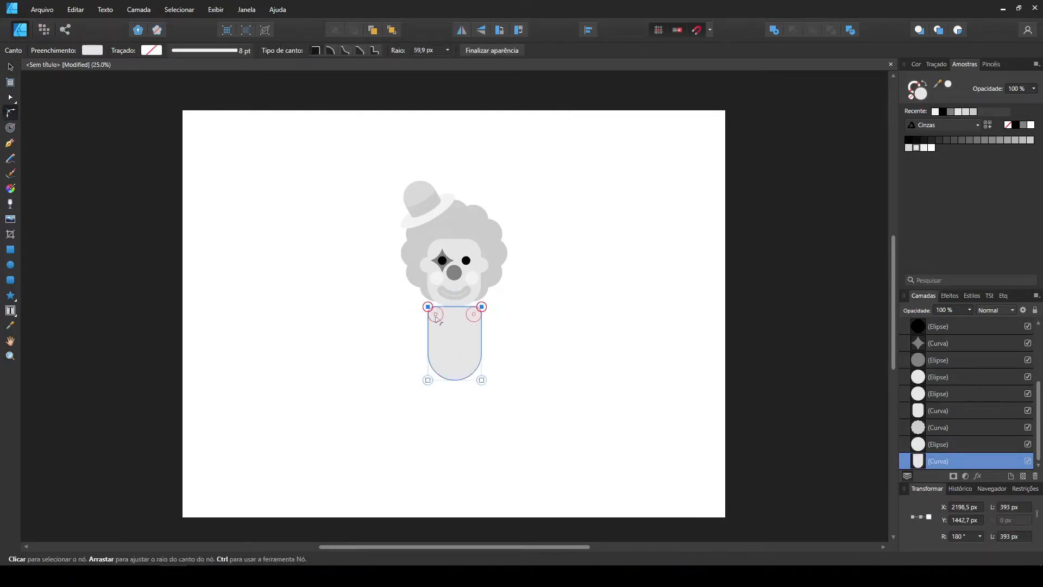
left_click(362, 309)
Move the head and torso together further up the page.
left_click(10, 67)
left_click_drag(361, 149, 521, 397)
left_click_drag(462, 348, 462, 315)
left_click(359, 315)
Draw a light grey circle and subtract a rectangle covering its upper half to make a half-circle for the shorts.
left_click(10, 265)
mouse_move(401, 379)
left_mouse_down()
mouse_move(509, 454)
mouse_move(492, 456)
left_mouse_up()
left_click(1030, 140)
left_click(11, 249)
left_click_drag(379, 364, 528, 433)
left_click(11, 66)
left_click_drag(461, 394, 452, 381)
left_click(447, 441, "shift")
left_click(793, 30)
Place the half-circle over the lower end of the torso and scale it slightly wider than the torso.
left_click_drag(451, 437, 451, 344)
left_click_drag(489, 320, 487, 325)
left_click_drag(428, 339, 419, 327)
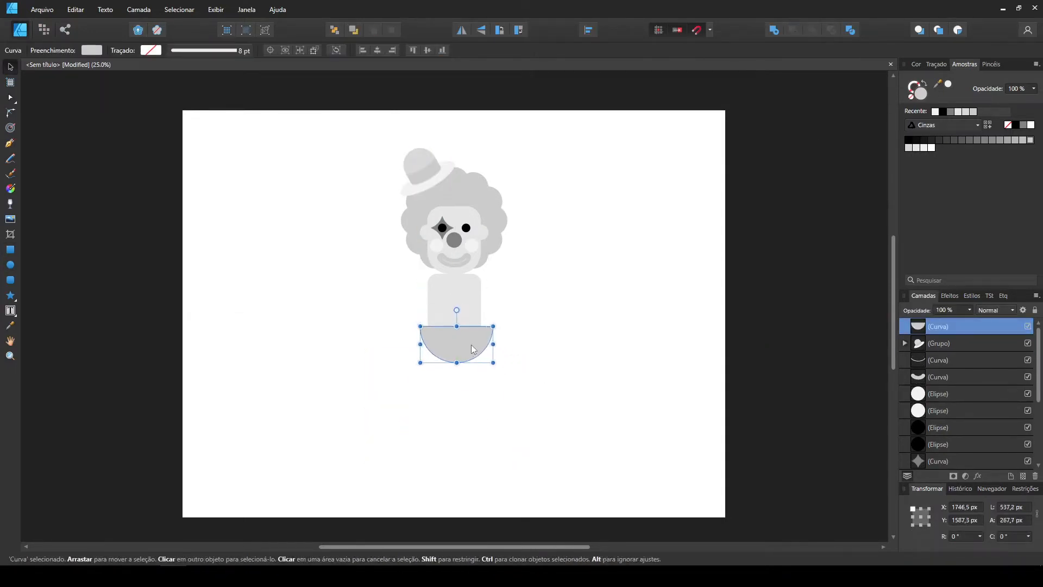
left_click_drag(490, 325, 487, 327)
Round the two upper corners of the half-circle shorts.
left_click(10, 112)
left_click_drag(391, 341, 513, 313)
left_click(348, 315)
left_click_drag(421, 326, 445, 333)
left_click(10, 66)
Draw a vertical suspender strap about 72 by 502 px on the torso and copy it to the other side.
key("m")
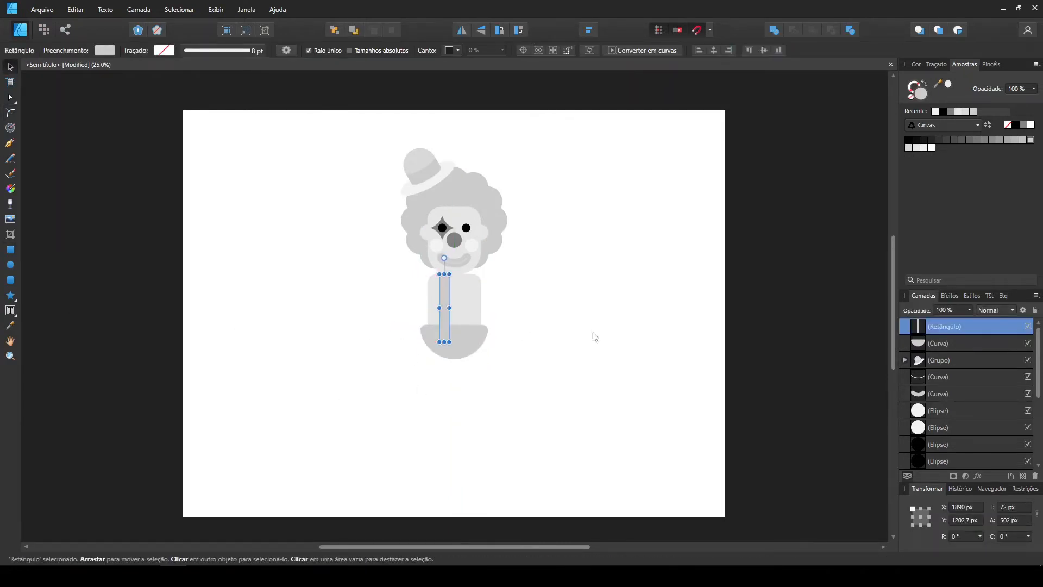
left_click(444, 297)
left_click(444, 297, "shift")
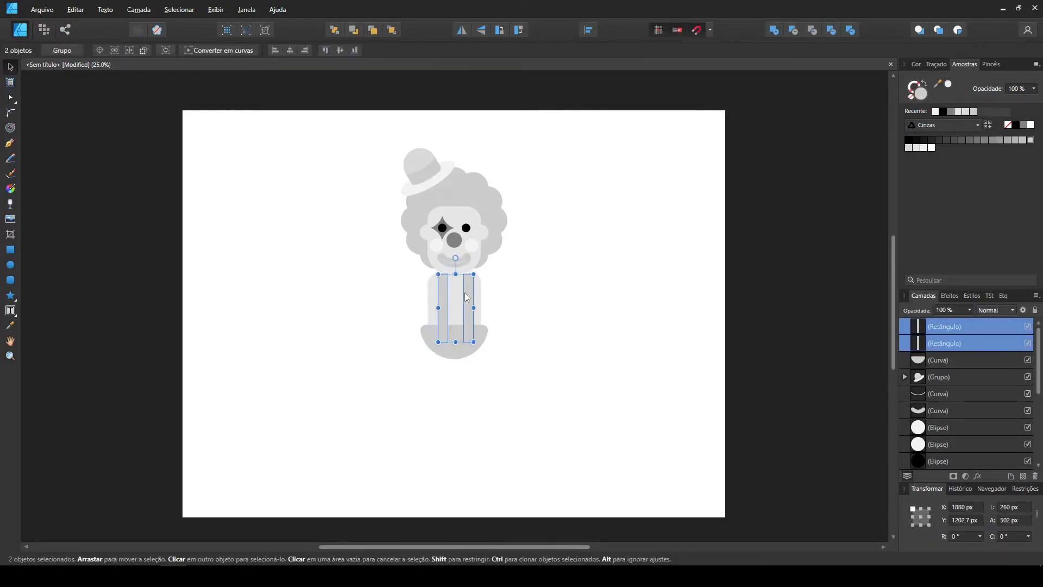
left_click(540, 288)
Build a bent left leg below the shorts from two diagonal rectangles, a thigh and a shin meeting at the knee.
left_click_drag(470, 332, 480, 389)
left_click(501, 392)
left_click_drag(474, 390, 429, 394)
left_click(442, 374)
left_click(430, 369)
mouse_move(444, 341)
left_mouse_down()
mouse_move(459, 358)
mouse_move(426, 427)
left_mouse_up()
left_click(407, 401)
mouse_move(460, 388)
left_mouse_down()
mouse_move(419, 365)
mouse_move(401, 381)
left_mouse_up()
left_click_drag(418, 414, 398, 368)
left_click(402, 403)
left_click(414, 389)
left_click(498, 393)
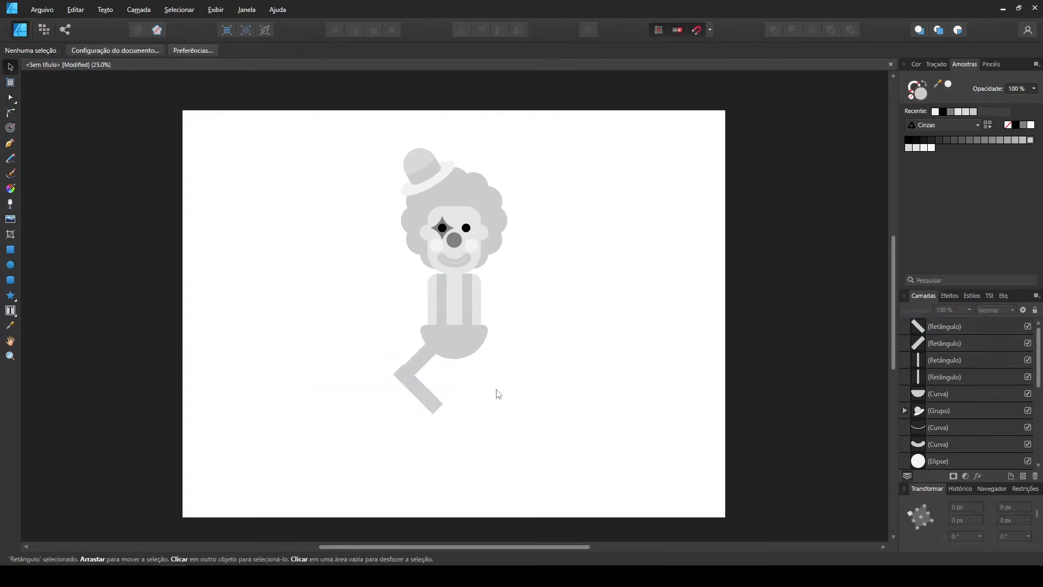
Nudge the left shin rectangle to the right so that it lines up with the thigh at the knee.
left_click(426, 404)
key("Right")
key("Right")
key("Right")
left_click(468, 399)
left_click(426, 399)
left_click(510, 389)
Add a darker grey cuff with rounded corners, about 166 by 43 px, across the end of the left shin.
left_click(437, 403)
mouse_move(438, 409)
left_mouse_down()
mouse_move(431, 403)
mouse_move(472, 412)
mouse_move(489, 432)
mouse_move(484, 418)
mouse_move(433, 398)
left_mouse_up()
key("ctrl+j")
key("c")
key("v")
left_click(609, 400)
left_click(486, 417)
left_click(515, 408)
left_click(422, 432)
left_click(422, 406)
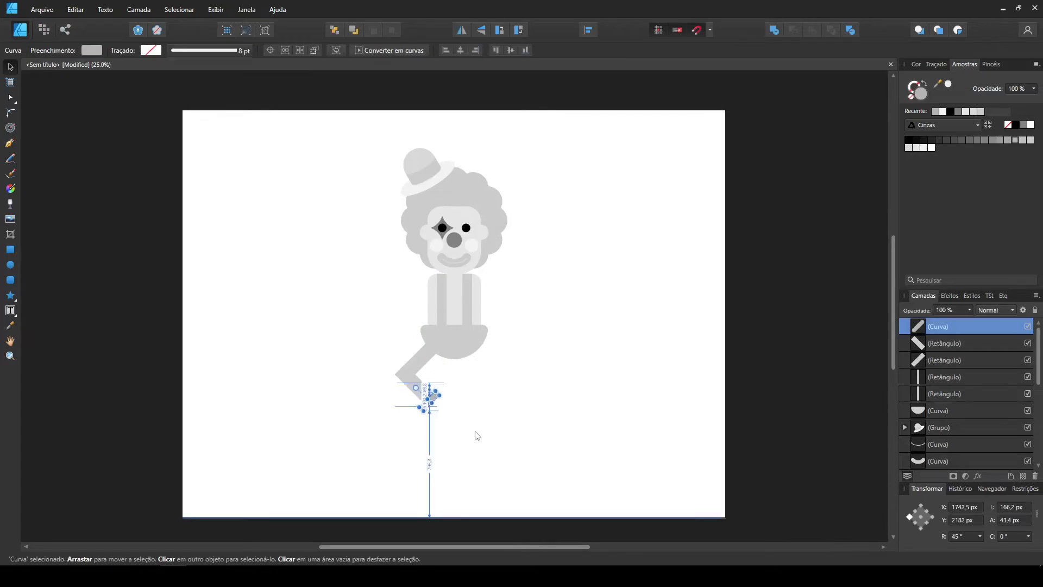
Add a diagonal rectangle below the left cuff as the body of the shoe.
left_click(426, 427)
key("ctrl+plus")
scroll(417, 388, "down", 3)
left_click_drag(407, 347, 408, 391)
left_click(459, 368)
left_click(411, 319)
left_click_drag(351, 427, 351, 427)
Draw a grey circle about 283 px wide and place it at the toe end of the shoe.
left_click(9, 264)
mouse_move(243, 336)
left_mouse_down()
mouse_move(319, 409)
mouse_move(285, 297)
left_mouse_up()
left_click_drag(283, 369, 370, 379)
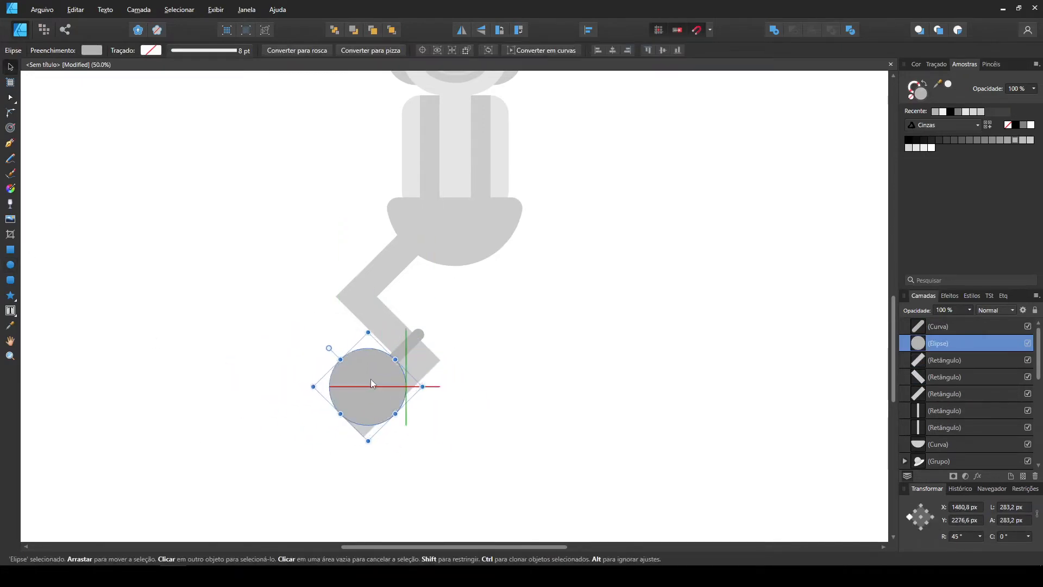
Lengthen the shoe rectangle towards the toe and round its lower toe corner.
left_click(353, 433)
left_click(357, 426)
left_click_drag(352, 425, 329, 446)
left_click_drag(348, 368, 334, 380)
left_click(334, 444)
left_click(335, 445)
left_click_drag(329, 447, 337, 441)
key("ctrl+Return")
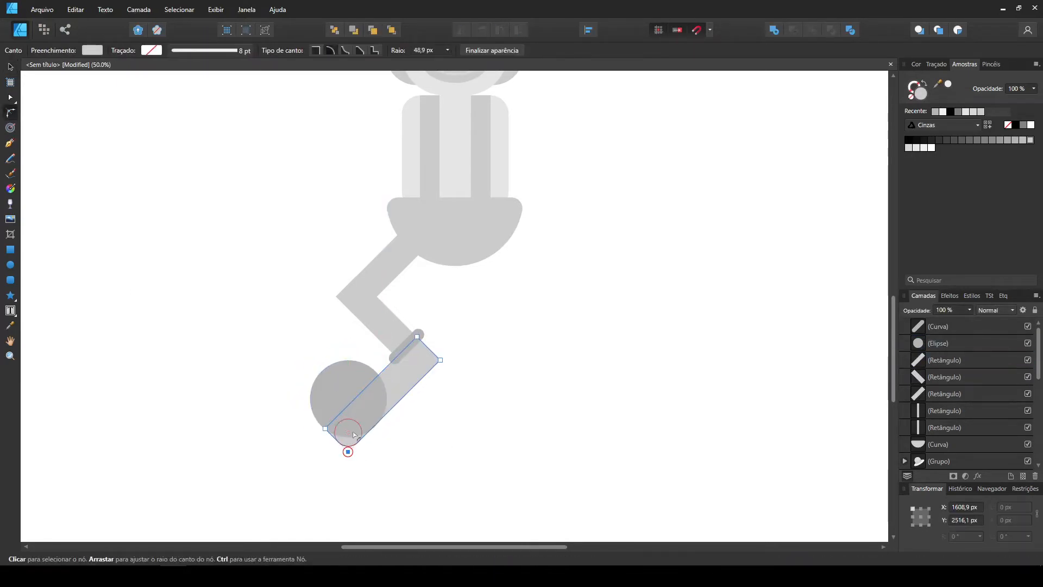
Shrink the toe circle to about 242 px and shorten the shoe body to fit it.
left_click(350, 376)
left_click_drag(348, 343, 349, 359)
left_click(418, 390)
left_click(411, 382)
left_click_drag(337, 440, 349, 429)
left_click(325, 439)
left_click_drag(337, 404, 348, 392)
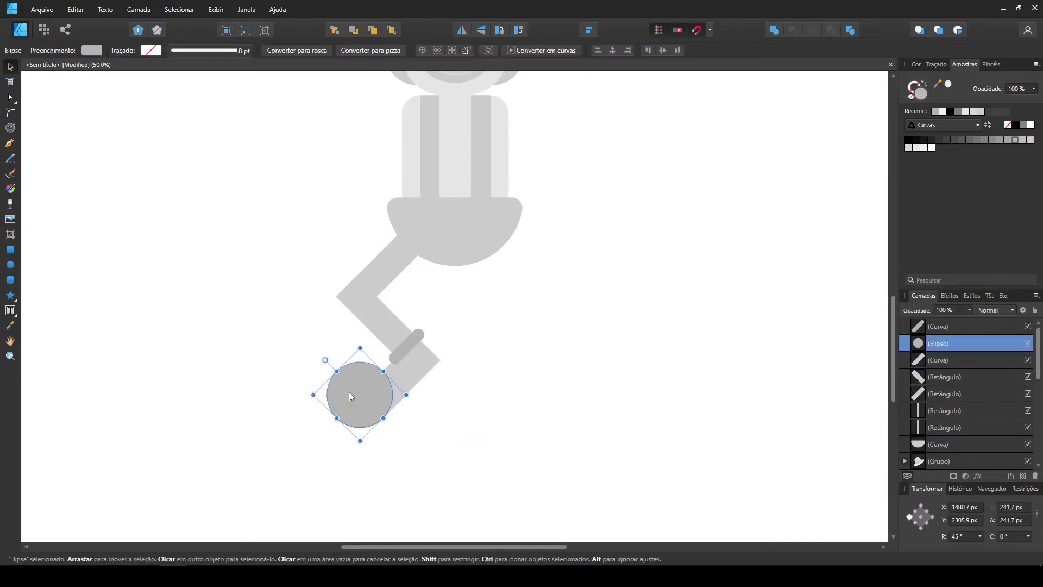
Fill the shoe body and the toe circle with the same darker grey.
left_click(389, 381)
left_click(1009, 142)
left_click(516, 348)
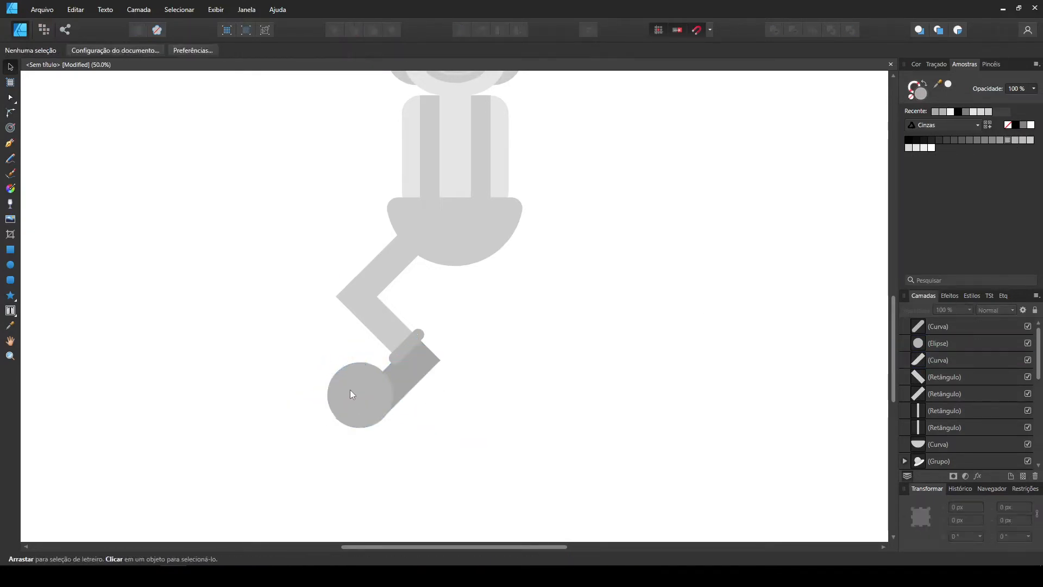
left_click(349, 389)
left_click(1009, 141)
left_click(516, 347)
Adjust the toe circle to the shoe's outline and round the heel corner with a radius of about 72 px.
left_click_drag(355, 386, 369, 415)
left_click(463, 458)
left_click(410, 373)
left_click(473, 483)
left_click(412, 462)
left_click(413, 462)
left_click(429, 365)
left_click(12, 112)
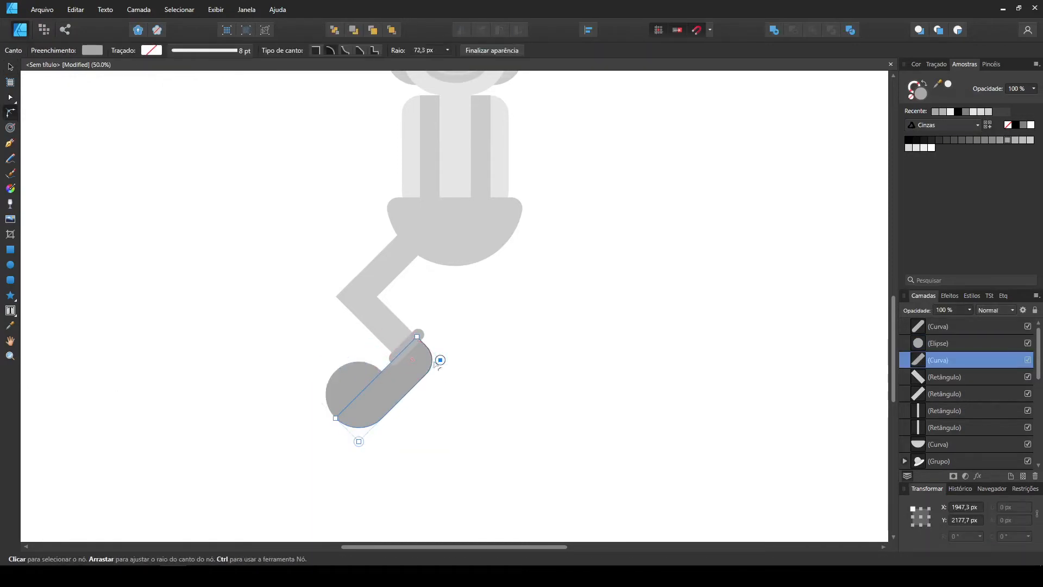
left_click(462, 381)
Copy the left leg's rectangles to the right side of the shorts and rotate them into a bent thigh and shin.
left_click(11, 67)
left_click_drag(375, 276, 512, 285)
mouse_move(568, 253)
left_mouse_down()
mouse_move(510, 229)
mouse_move(521, 224)
left_mouse_up()
left_click_drag(520, 268, 509, 272)
left_click(451, 316)
left_click(515, 289)
mouse_move(520, 333)
left_mouse_down()
mouse_move(516, 314)
mouse_move(529, 391)
mouse_move(567, 354)
left_mouse_up()
left_click_drag(534, 358, 514, 316)
left_click(557, 319)
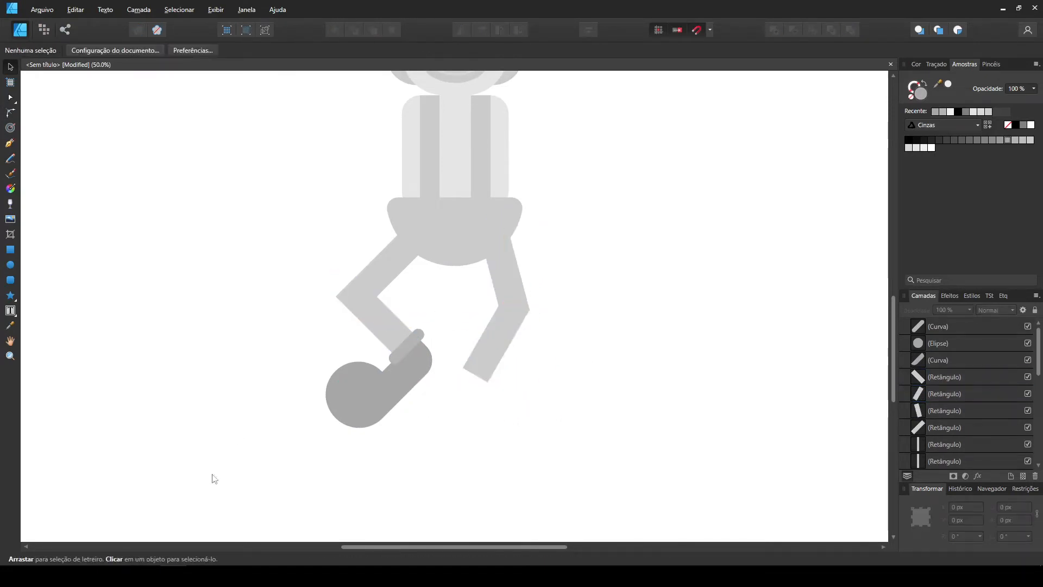
Rotate the right thigh further outward and the right shin more upright, and join them at the knee.
left_click(488, 348)
left_click_drag(490, 389, 503, 389)
left_click(506, 277)
left_click_drag(538, 317, 549, 306)
left_click(568, 326)
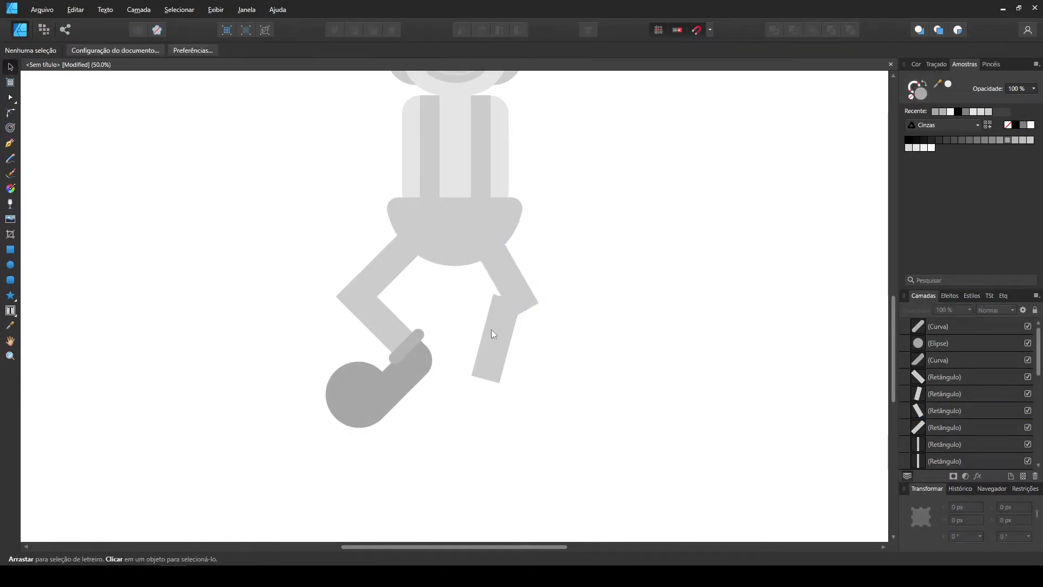
left_click_drag(492, 329, 508, 329)
left_click(551, 328)
Copy the left shoe with its cuff, flip it horizontally and fit it to the right ankle at -15°.
left_click_drag(461, 464, 305, 322)
left_click(461, 30)
left_click_drag(623, 438, 580, 396)
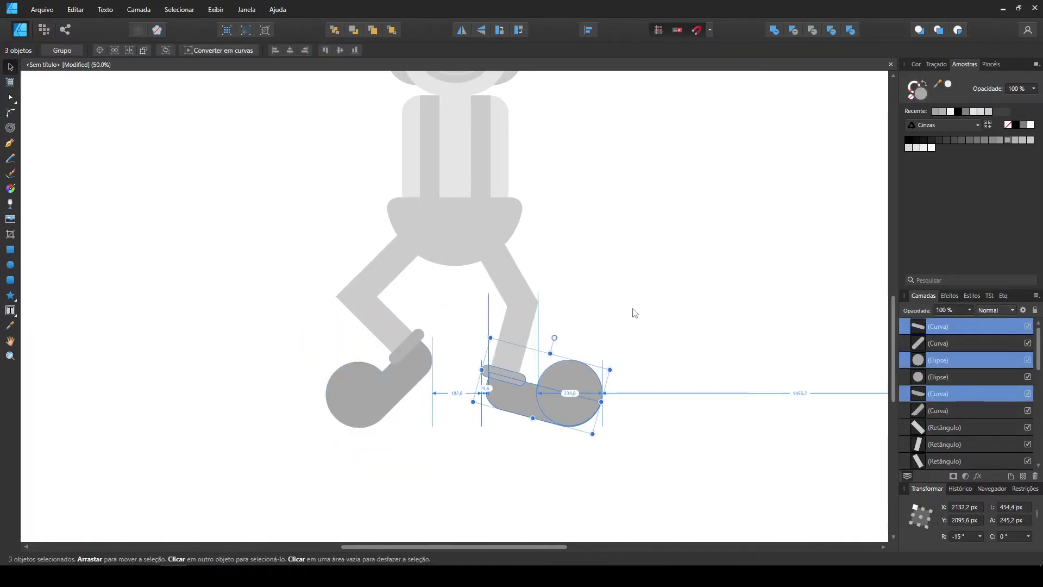
left_click(443, 498)
scroll(409, 445, "down", 3)
scroll(409, 446, "up", 3)
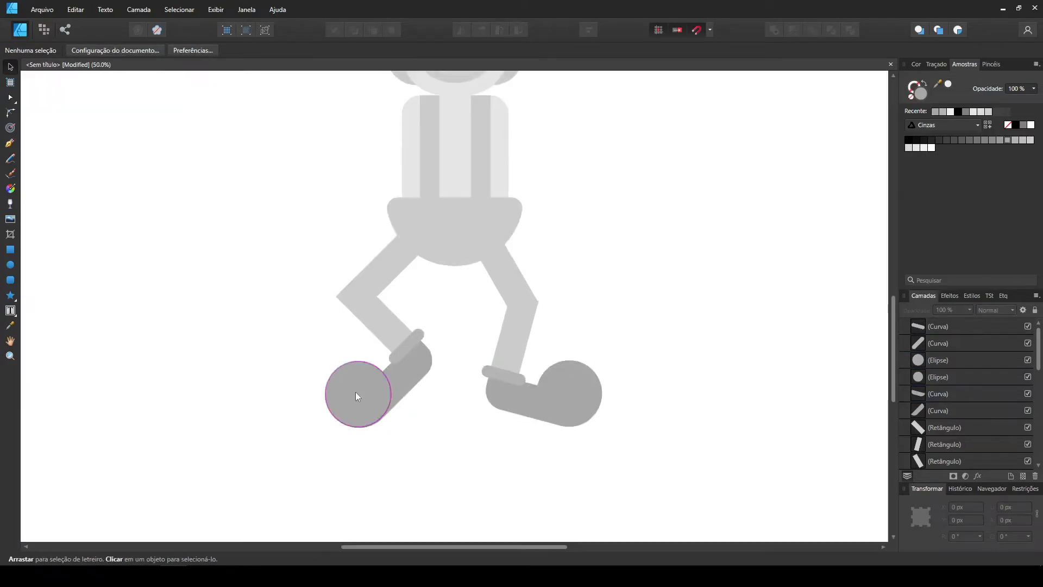
Move the right shin, cuff and shoe slightly up together to shorten the right leg.
left_click(516, 337)
left_click_drag(671, 461, 519, 324)
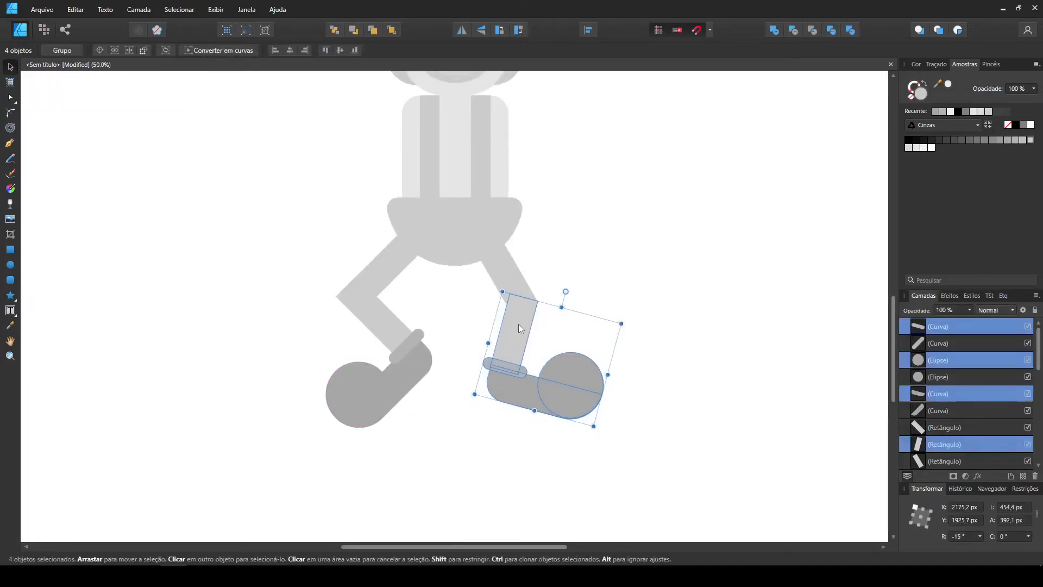
left_click(640, 235)
Move the left shin, cuff and shoe together slightly up and inward to shorten the left leg.
left_click(383, 268)
left_click_drag(459, 478, 264, 270)
left_click_drag(361, 315, 368, 308)
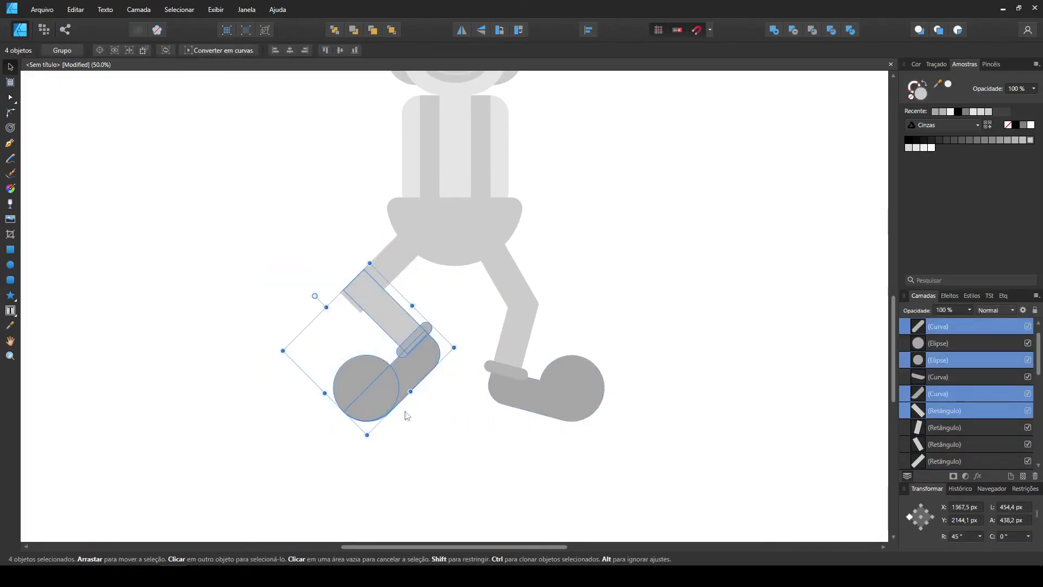
left_click(369, 322)
left_click(415, 456)
scroll(443, 428, "down", 2)
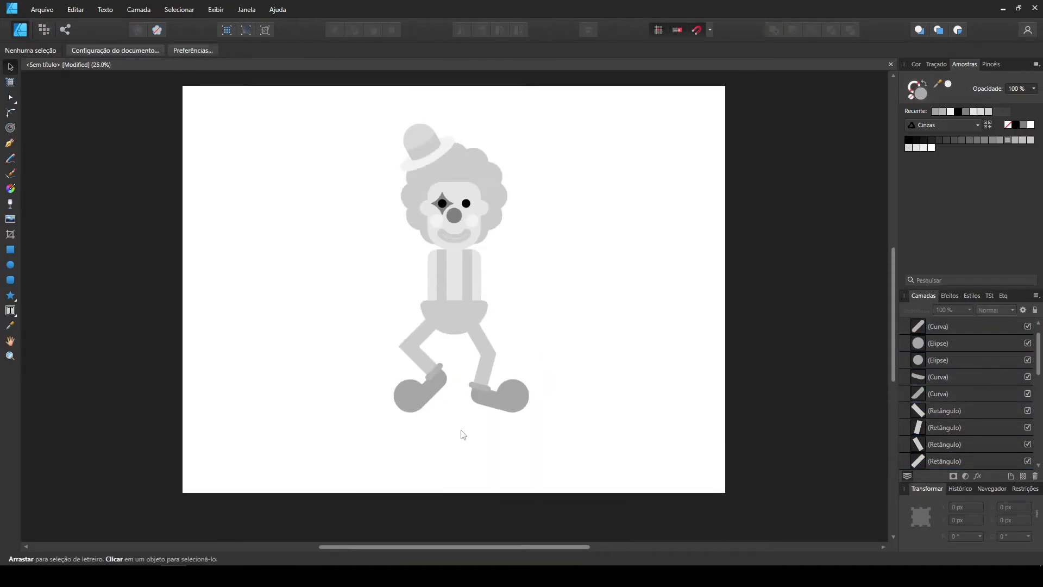
Select the whole clown and move it further down the page.
key("ctrl+a")
left_click_drag(481, 181, 488, 216)
left_click(595, 213)
Copy the right shin up beside the torso as a forearm, give it the shirt's light grey and send it to the back.
left_click_drag(482, 382, 556, 279)
key("i")
left_click(14, 67)
left_click_drag(525, 313, 546, 294)
key("ctrl+shift+bracketleft")
Duplicate the forearm, rotate the copy to a shallow angle and place it as the upper arm against the torso.
key("ctrl+plus")
key("ctrl+plus")
left_click_drag(603, 272, 764, 150)
left_click_drag(752, 254, 673, 234)
left_click_drag(759, 204, 545, 304)
key("ctrl+minus")
Adjust the forearm and upper arm so they meet cleanly at the elbow of the raised right arm.
left_click_drag(414, 311, 419, 319)
left_click(484, 323)
left_click(426, 283)
left_click_drag(426, 282, 421, 286)
left_click(375, 307)
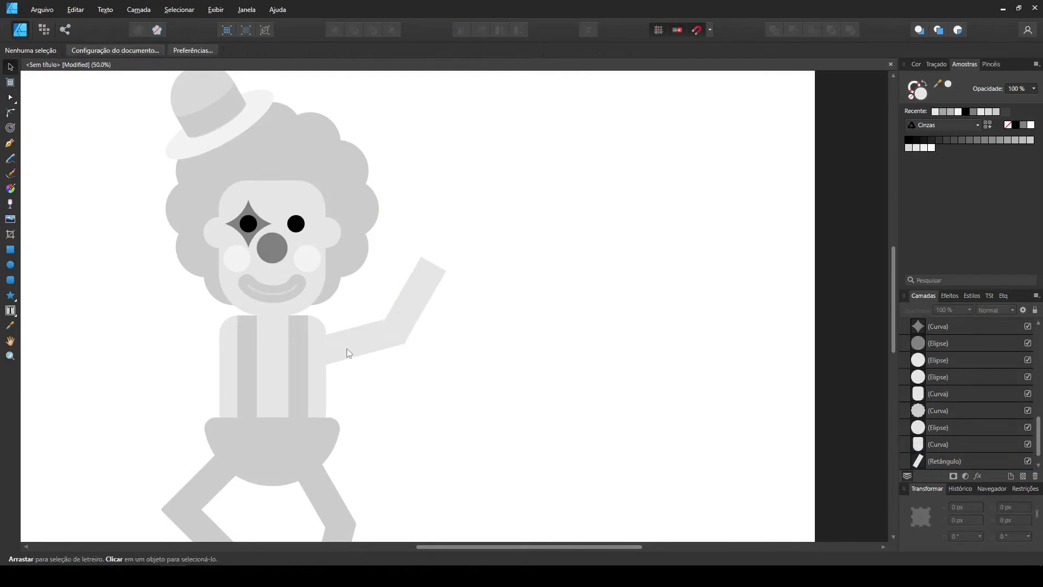
left_click(349, 350)
left_click_drag(401, 329, 398, 330)
left_click(445, 311)
left_click(427, 285)
Copy the left ankle cuff to the end of the raised forearm and rotate it square to the wrist.
scroll(427, 284, "down", 2)
left_click_drag(238, 502, 479, 213)
left_click_drag(496, 207, 503, 267)
left_click_drag(485, 231, 445, 223)
left_click(518, 281)
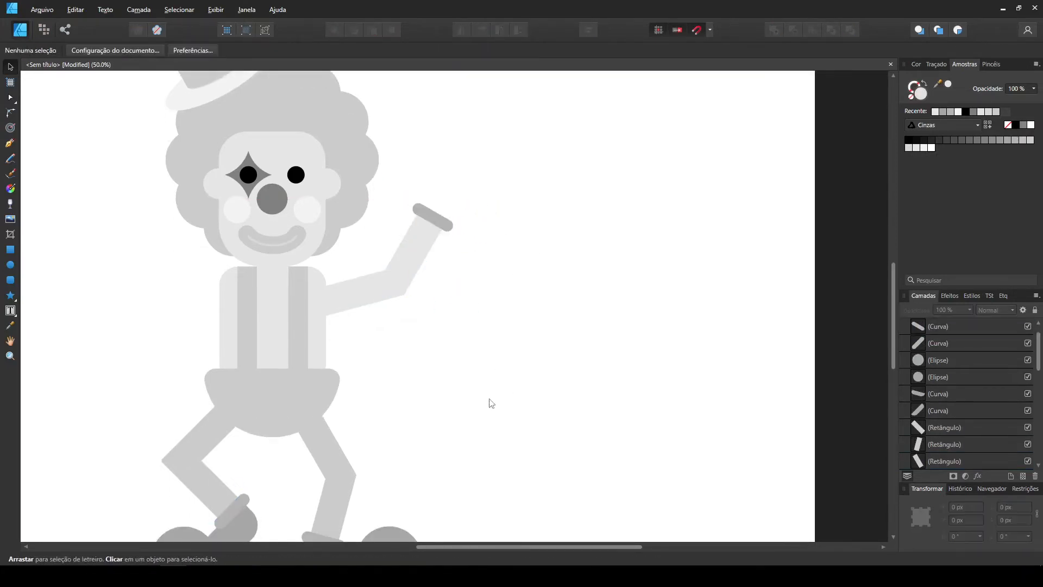
Build a light grey rectangular palm and narrow fingers with rounded tips beside the wrist.
key("ctrl+plus")
key("ctrl+plus")
left_click_drag(403, 195, 553, 276)
mouse_move(589, 199)
left_mouse_down()
mouse_move(536, 289)
mouse_move(557, 307)
mouse_move(455, 348)
mouse_move(485, 359)
mouse_move(463, 342)
mouse_move(492, 331)
mouse_move(516, 362)
mouse_move(488, 377)
mouse_move(495, 365)
left_mouse_up()
left_click(639, 51)
left_click(10, 112)
key("v")
Align the four fingers across the palm and space them evenly.
left_click(588, 30)
left_click(634, 65)
left_click(623, 165)
left_click(589, 30)
left_click(635, 65)
left_click(630, 169)
Place the palm and fingers on the wrist cuff, tilted to match the raised forearm.
left_click(416, 439)
left_click_drag(415, 439, 448, 426)
left_click_drag(391, 493, 459, 387)
left_click(562, 328)
Select all four fingers and move them outward so they extend further from the palm.
left_click(505, 345)
left_click(492, 338, "shift")
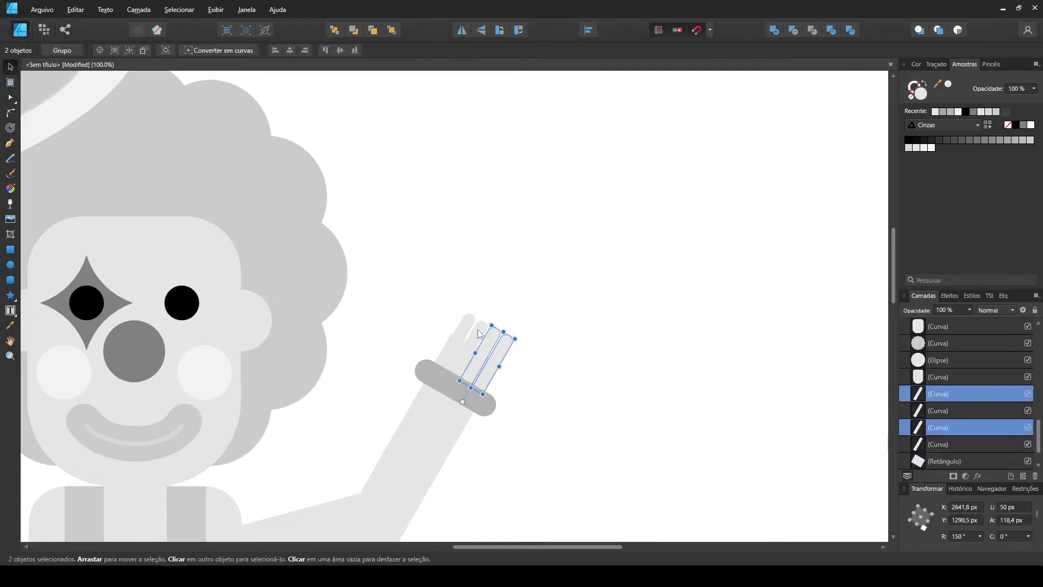
left_click(477, 329, "shift")
left_click(469, 328, "shift")
left_click_drag(470, 329, 478, 318)
left_click(615, 316)
Make a thumb from a copied finger, rotate it outward and attach it to the inner side of the palm.
key("ctrl+plus")
scroll(615, 315, "down", 3)
mouse_move(484, 216)
left_mouse_down()
mouse_move(689, 204)
mouse_move(687, 216)
left_mouse_up()
left_click(650, 232)
mouse_move(700, 181)
left_mouse_down()
mouse_move(705, 164)
mouse_move(663, 158)
left_mouse_up()
mouse_move(676, 205)
left_mouse_down()
mouse_move(449, 260)
mouse_move(437, 274)
left_mouse_up()
left_click_drag(450, 367, 439, 317)
left_click(656, 327)
Select all the hand shapes together with the wrist cuff and group them.
key("ctrl+minus")
key("ctrl+minus")
key("ctrl+minus")
mouse_move(522, 324)
left_mouse_down()
mouse_move(826, 284)
mouse_move(679, 264)
left_mouse_up()
left_click_drag(701, 409, 584, 204)
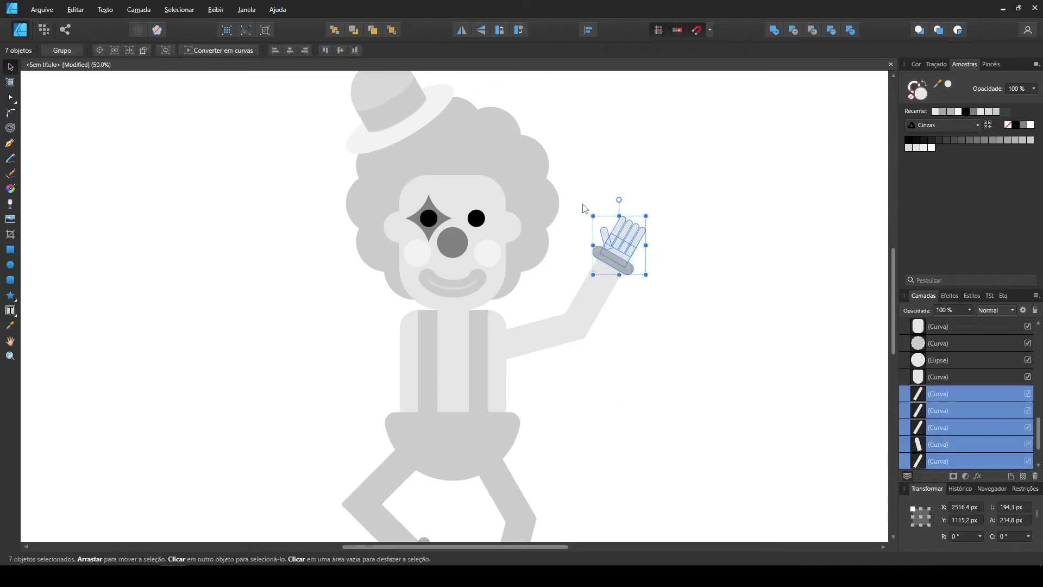
key("ctrl+g")
Copy the whole arm to the left side, flip it horizontally and rotate it so its upper arm joins the torso horizontally.
left_click(601, 299, "shift")
left_click(565, 333, "shift")
left_click_drag(585, 333, 246, 334)
left_click(461, 30)
left_click_drag(312, 216, 290, 197)
mouse_move(261, 326)
left_mouse_down()
mouse_move(357, 345)
mouse_move(517, 340)
mouse_move(539, 305)
left_mouse_up()
left_click(661, 414)
Select all the artwork and shift the clown slightly down the page to leave room above the hat.
key("ctrl+0")
key("ctrl+a")
left_click_drag(422, 186, 423, 197)
left_click(239, 236)
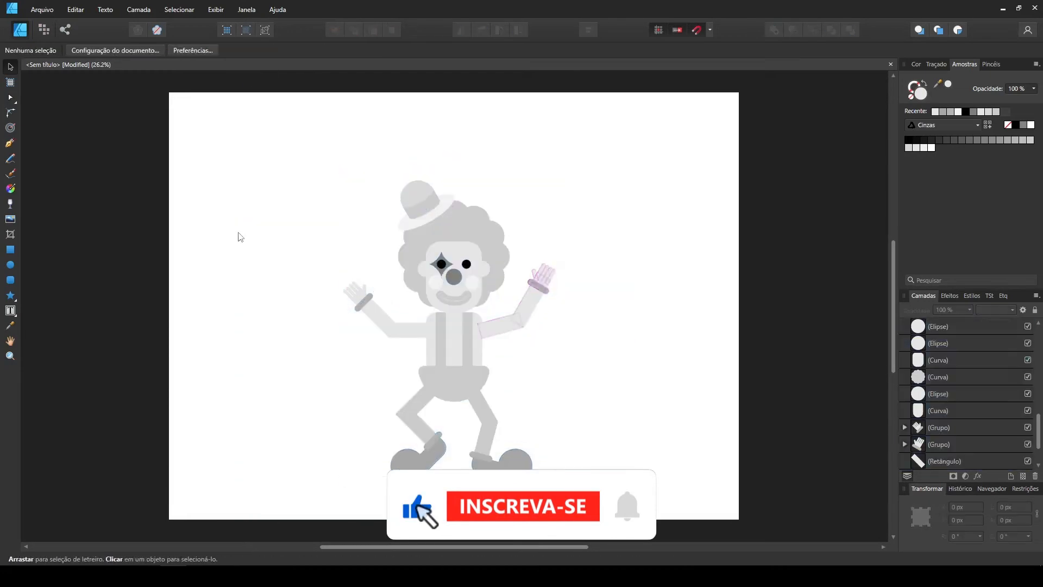
Draw a 223 px circle above the left hand and subtract an offset copy to form a crescent shade.
key("e")
key("v")
left_click_drag(329, 221, 329, 159)
left_click_drag(328, 159, 323, 217)
left_click(321, 152, "shift")
left_click(794, 31)
Fit the crescent shade onto the circle and group the two as a juggling ball.
left_click(402, 148)
left_click_drag(369, 243, 291, 180)
left_click_drag(335, 227, 332, 233)
key("ctrl+g")
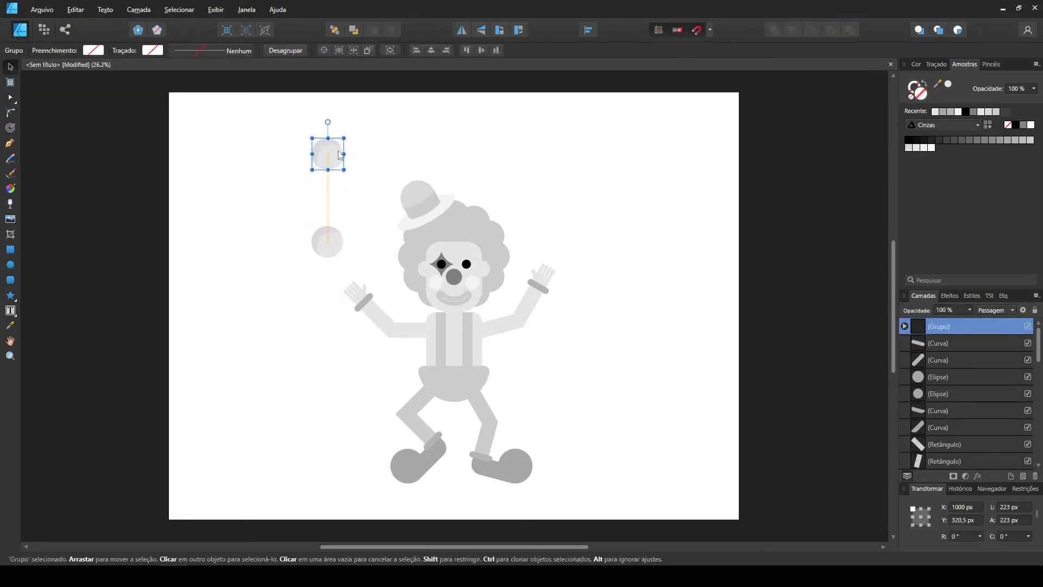
mouse_move(330, 156)
left_mouse_down()
mouse_move(369, 164)
mouse_move(457, 132)
left_mouse_up()
key("ctrl+z")
key("ctrl+z")
key("ctrl+z")
key("ctrl+z")
Duplicate the juggling ball and arrange five balls in an arc over the clown from hand to hand.
mouse_move(329, 239)
left_mouse_down()
mouse_move(359, 162)
mouse_move(463, 140)
mouse_move(545, 189)
mouse_move(586, 243)
left_mouse_up()
left_click_drag(369, 170, 367, 161)
left_click_drag(464, 138, 455, 129)
left_click_drag(532, 181, 532, 157)
mouse_move(586, 233)
left_mouse_down()
mouse_move(570, 222)
mouse_move(578, 213)
left_mouse_up()
left_click_drag(535, 166, 530, 165)
left_click_drag(458, 134, 451, 134)
left_click_drag(368, 165, 362, 169)
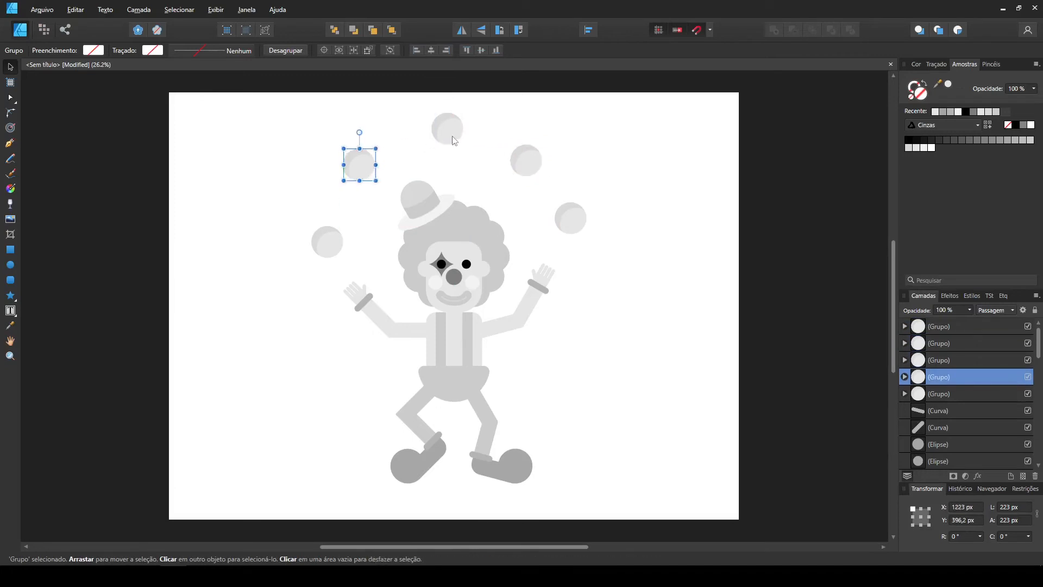
left_click_drag(456, 134, 447, 135)
left_click(669, 331)
Draw a wide, flat light grey ellipse under the shoes as a ground shadow and send it to the back.
key("m")
left_click_drag(372, 478, 564, 495)
key("v")
mouse_move(491, 488)
left_mouse_down()
mouse_move(471, 489)
mouse_move(481, 485)
left_mouse_up()
key("ctrl+shift+bracketleft")
key("ctrl+d")
left_click(562, 393)
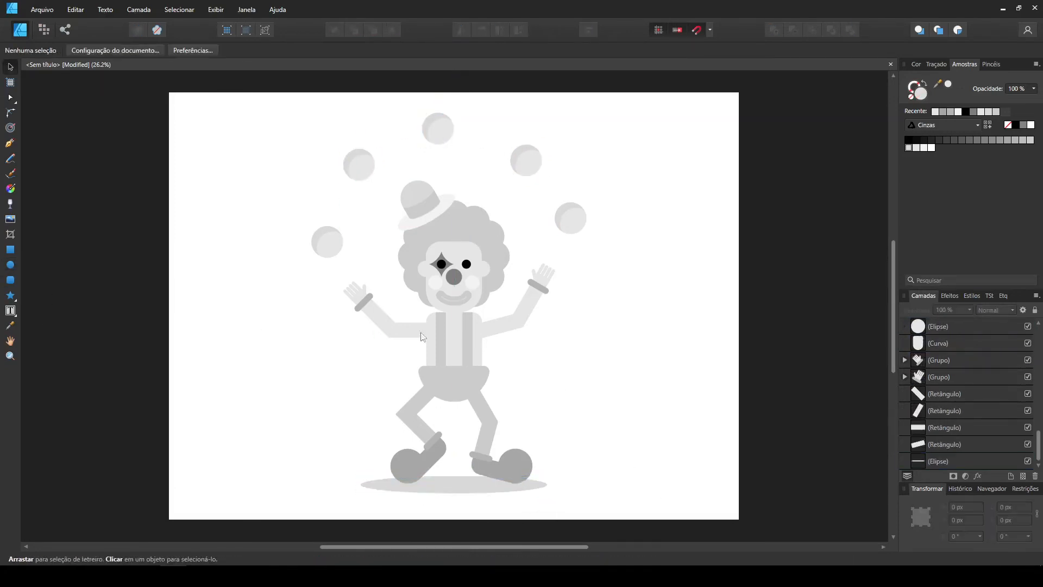
Copy a cheek circle to the lower suspender ends as small buttons and bring them to the front.
key("ctrl+plus")
key("ctrl+plus")
left_click_drag(596, 418, 595, 320)
left_click_drag(503, 144, 417, 373)
key("ctrl+shift+bracketright")
Scatter 71 px polka dots over the shirt and both sleeves by copying a light circle.
mouse_move(418, 383)
left_mouse_down()
mouse_move(494, 385)
mouse_move(447, 275)
left_mouse_up()
mouse_move(453, 282)
left_mouse_down()
mouse_move(465, 294)
mouse_move(409, 337)
left_mouse_up()
key("ctrl+d")
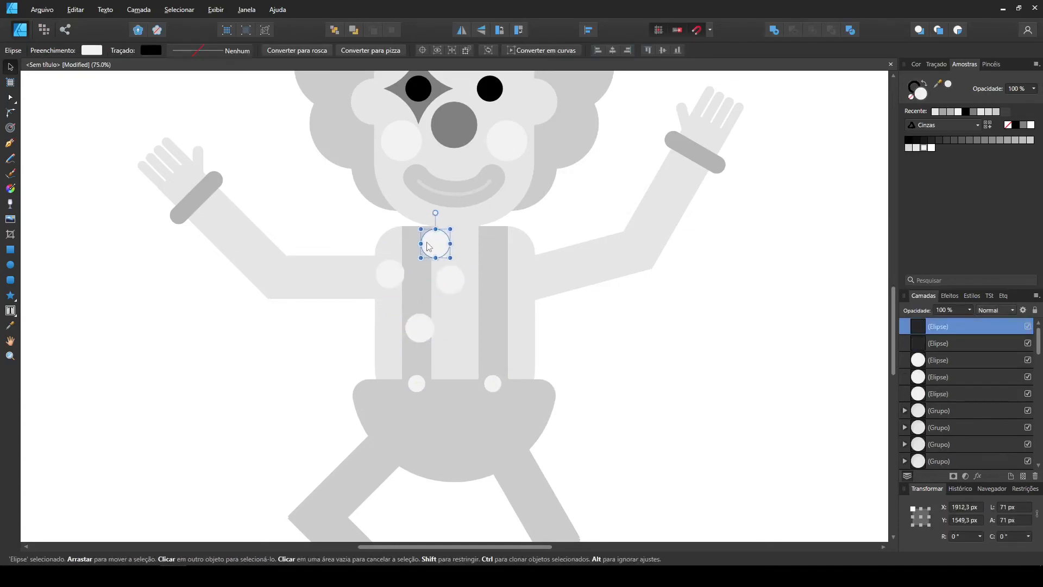
left_click_drag(521, 332, 519, 333)
left_click_drag(519, 333, 461, 350)
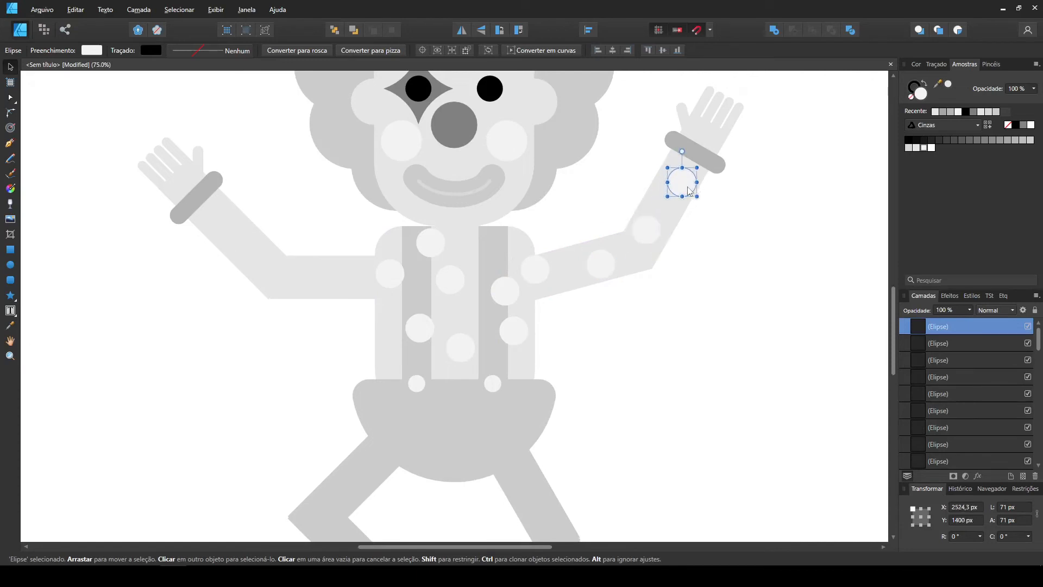
left_click(390, 279)
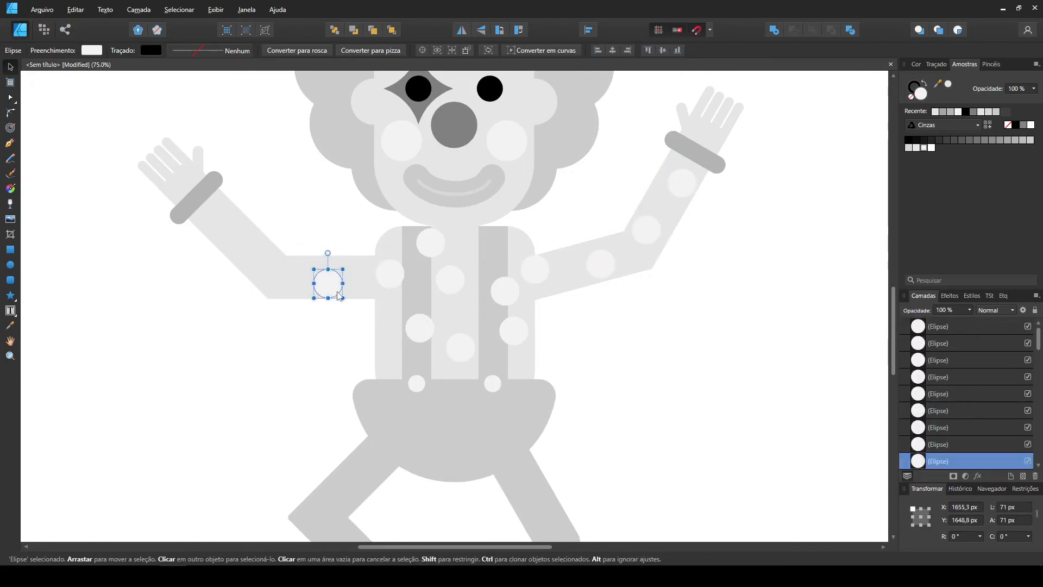
left_click_drag(413, 330, 387, 359)
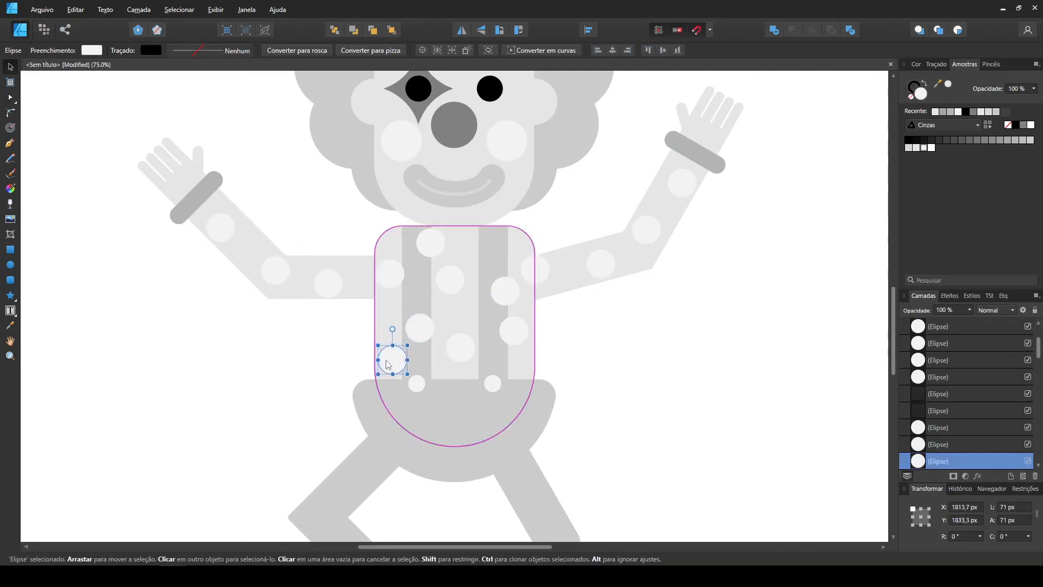
Bring both suspenders and their buttons in front of the polka dots.
left_click(418, 363)
left_click(417, 385, "shift")
left_click(492, 365, "shift")
left_click(493, 385, "shift")
key("ctrl+shift+]")
key("Escape")
Rearrange the polka dots on the shirt and at the right shoulder for an even spread behind the suspenders.
left_click(430, 330)
left_click_drag(336, 328, 437, 347)
left_click_drag(366, 338, 448, 308)
mouse_move(341, 312)
left_mouse_down()
mouse_move(446, 356)
mouse_move(434, 327)
left_mouse_up()
left_click_drag(391, 277, 465, 284)
left_click_drag(464, 354, 472, 350)
left_click_drag(516, 337, 523, 339)
left_click(507, 297)
left_click_drag(513, 297, 514, 302)
left_click_drag(465, 282, 513, 302)
left_click_drag(471, 348, 470, 359)
left_click_drag(522, 339, 520, 345)
left_click_drag(538, 272, 547, 272)
left_click(617, 343)
key("ctrl+0")
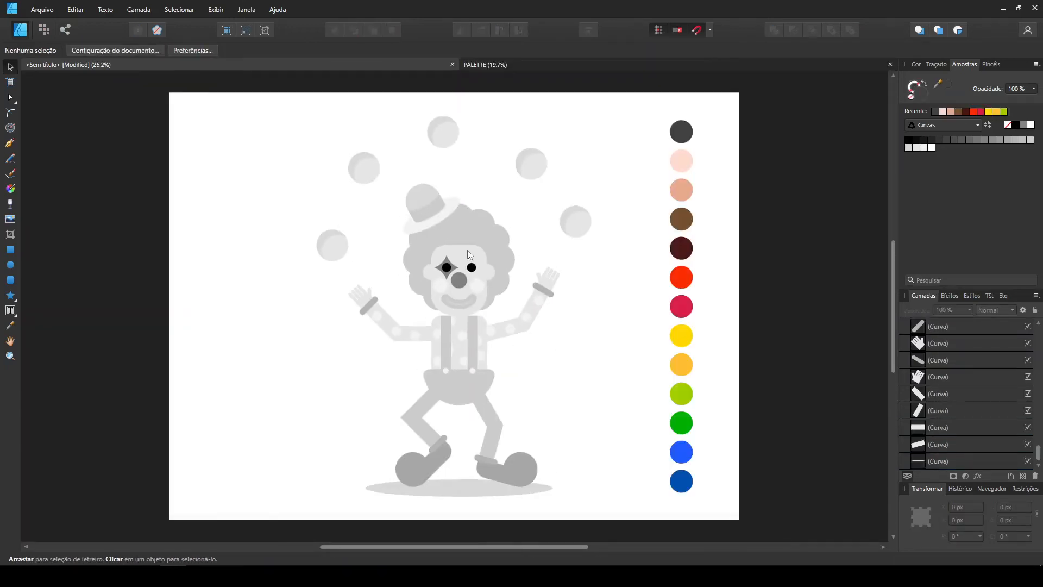
Colour the face, both ears and both hands with the palette's light pink skin tone.
left_click(415, 279)
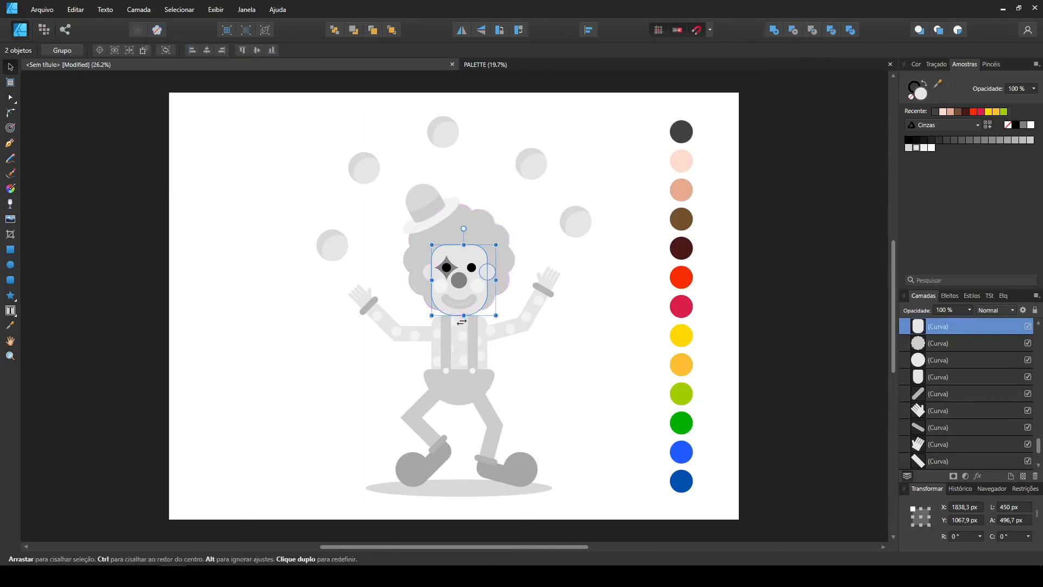
left_click(549, 278, "shift")
left_click(360, 293, "shift")
key("i")
left_click(11, 67)
left_click(426, 270)
left_click(944, 111)
left_click(617, 266)
Fill both cheek circles with the darker peach tone from the palette.
left_click(474, 285)
left_click(441, 286, "shift")
key("i")
left_click(681, 190)
left_click(10, 67)
Fill the curly hair with the palette's amber yellow.
left_click(483, 214)
key("i")
left_click(682, 365)
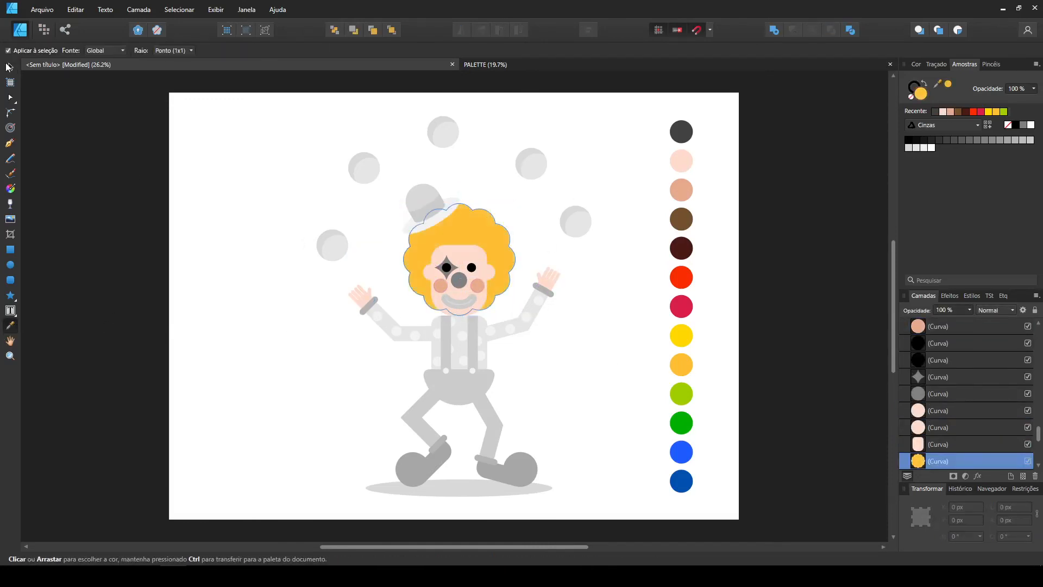
left_click(10, 66)
Colour the hat's crown and brim with the palette's brown.
left_click(456, 200)
key("i")
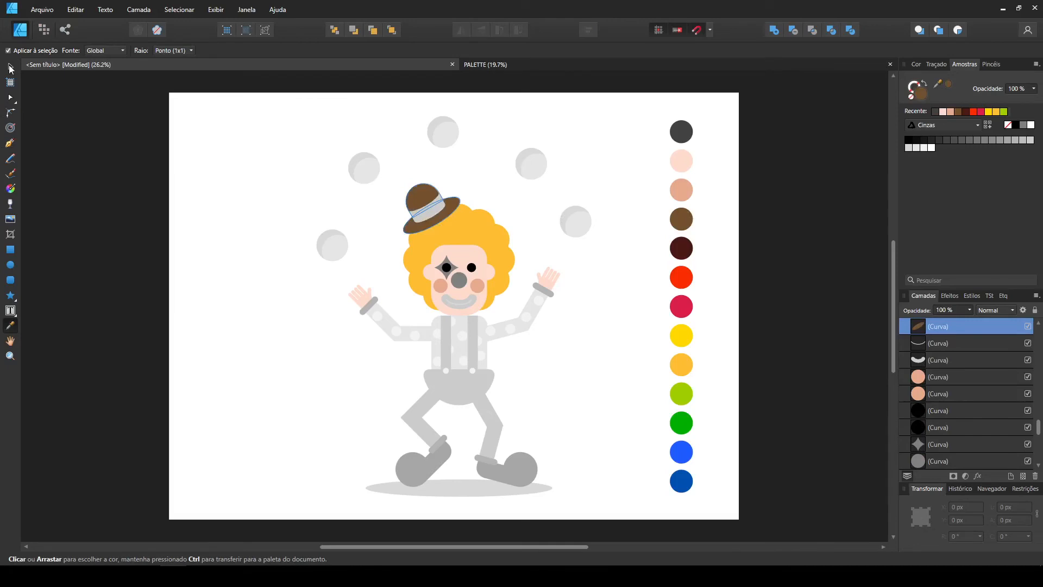
left_click(10, 67)
Fill the hat band with the palette's dark maroon.
left_click(428, 211)
left_click(11, 326)
left_click(681, 248)
left_click(10, 67)
left_click(321, 356)
left_click(429, 211)
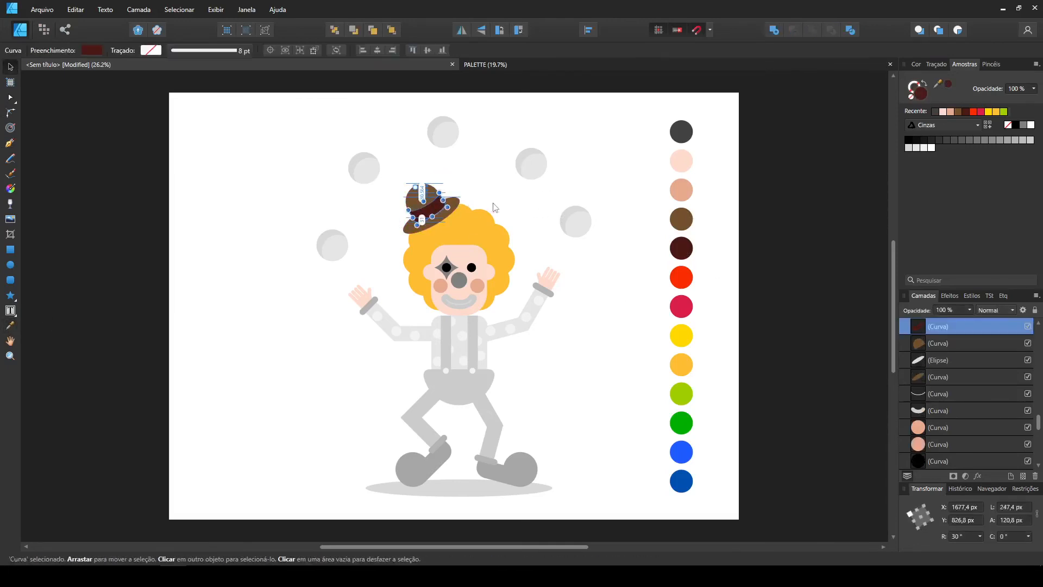
left_click(530, 203)
Fill both eyes with dark grey and the star-shaped eye patch with bright blue.
left_click(472, 269)
key("i")
left_click(682, 129)
left_click(11, 67)
left_click(230, 360)
left_click(446, 261)
left_click(10, 325)
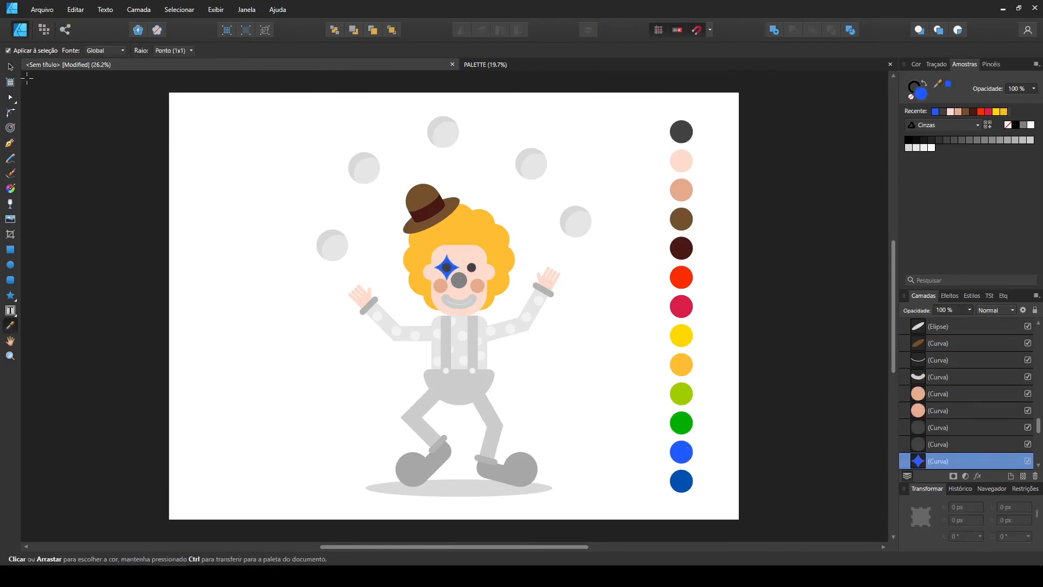
left_click(10, 67)
Fill the nose, mouth, both suspenders, trousers and both legs with the palette's red.
left_click(472, 301)
left_click(460, 282, "shift")
left_click(447, 340, "shift")
left_click(475, 343, "shift")
left_click(486, 383, "shift")
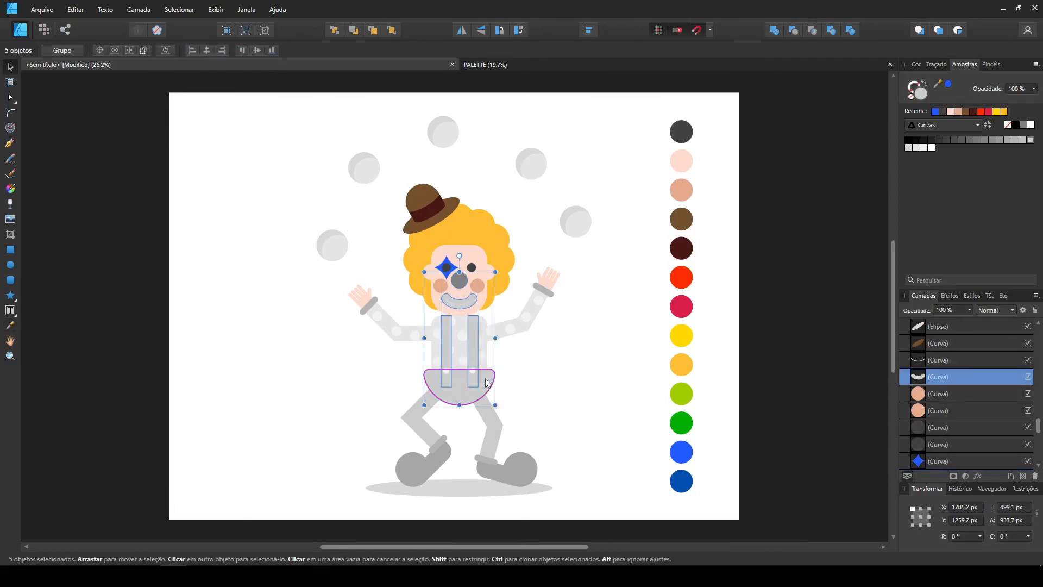
left_click(418, 435, "shift")
key("i")
left_click(682, 277)
key("v")
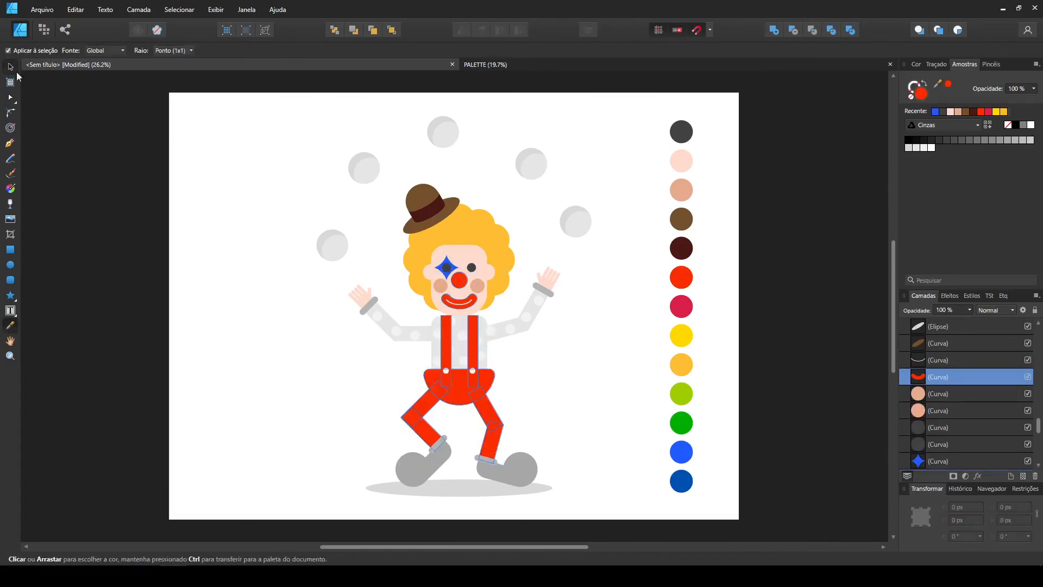
left_click(564, 363)
Colour the two ankle cuffs above the shoes with bright blue.
left_click(438, 446)
left_click(486, 459, "shift")
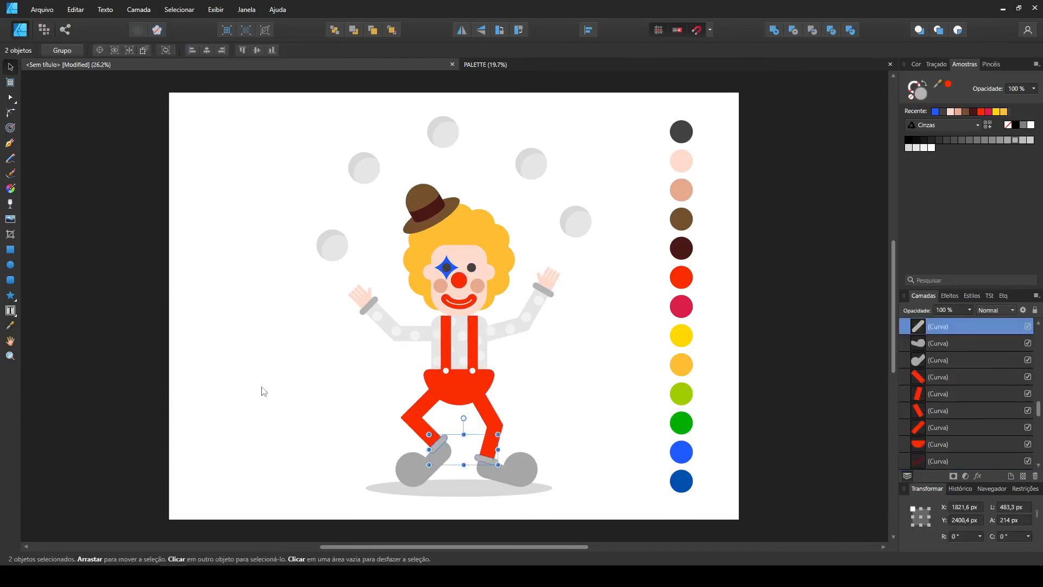
left_click(11, 325)
left_click(681, 452)
key("v")
Fill both shoes with the palette's dark blue.
left_click(422, 468)
left_click(519, 468, "shift")
key("i")
left_click(682, 481)
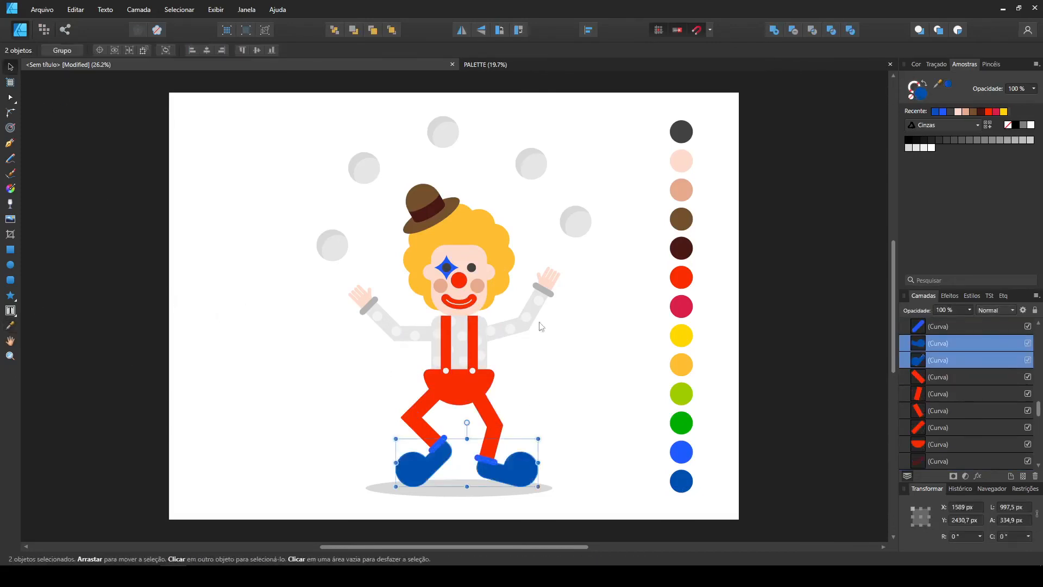
key("v")
left_click(62, 99)
Fill the shirt body and all sleeve segments of both arms with dark green.
left_click(457, 349)
left_click(531, 308, "shift")
left_click(501, 330, "shift")
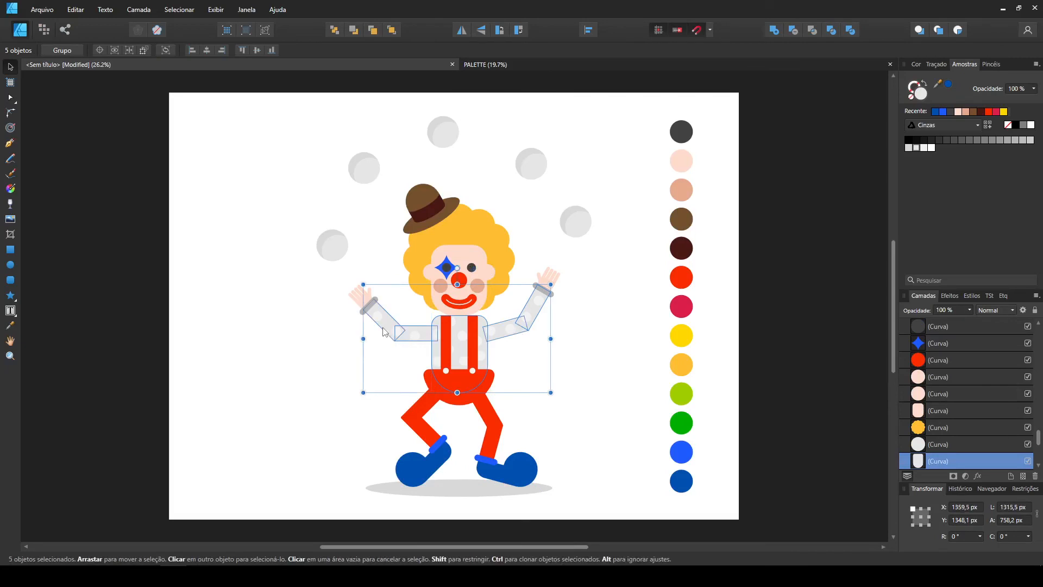
left_click(10, 325)
left_click(681, 422)
key("v")
key("ctrl+d")
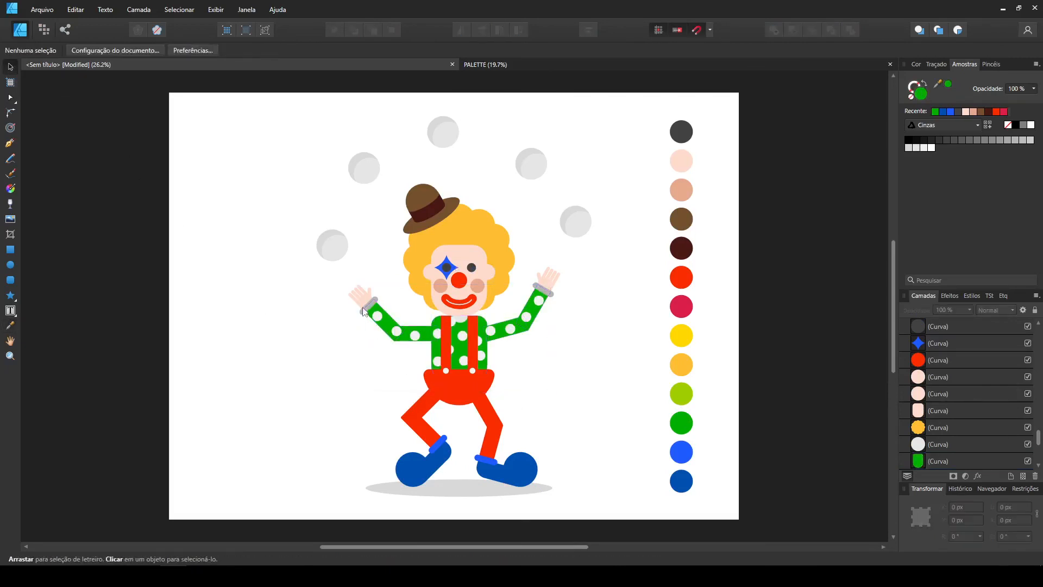
Select the polka dots across both sleeves and the shirt and fill them with lime green.
left_click(377, 316)
left_click(396, 331, "shift")
left_click(415, 336, "shift")
left_click(437, 334, "shift")
left_click(437, 361, "shift")
left_click(462, 336, "shift")
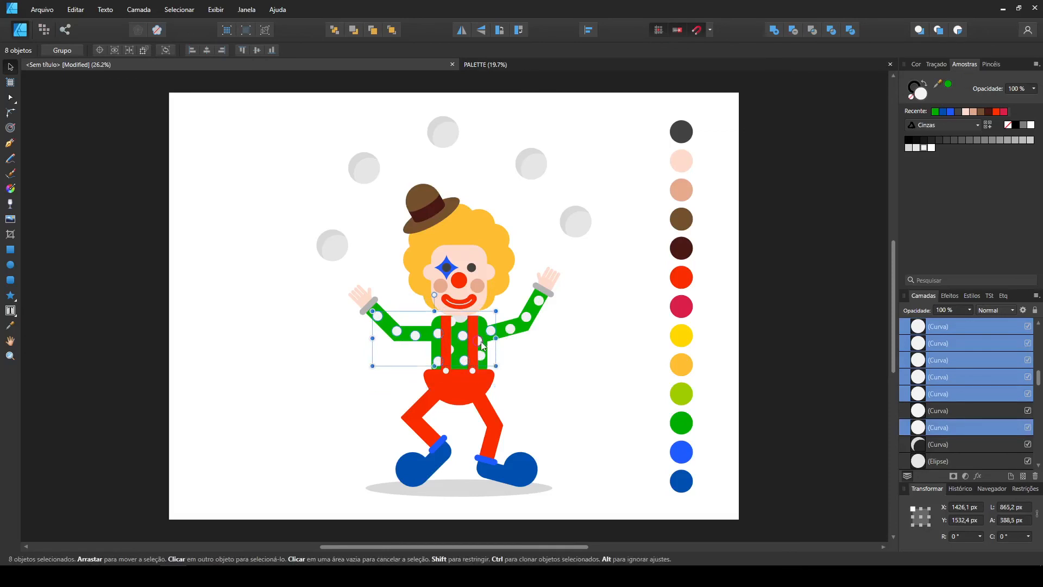
key("i")
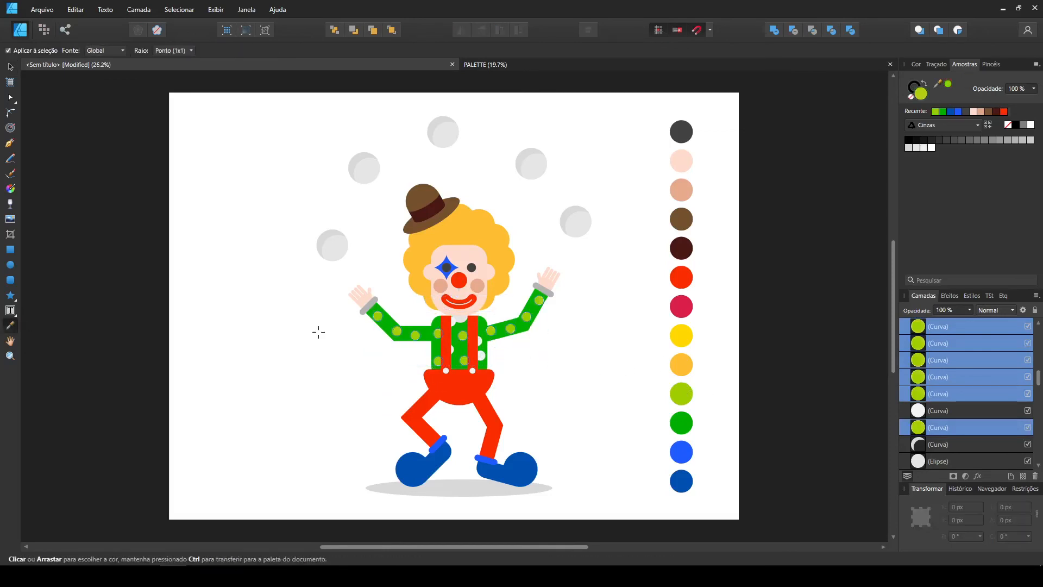
key("v")
left_click(324, 332)
Fill the two suspender buttons with dark blue and the white dots beside the right-hand suspender with lime green.
left_click_drag(518, 390, 439, 366)
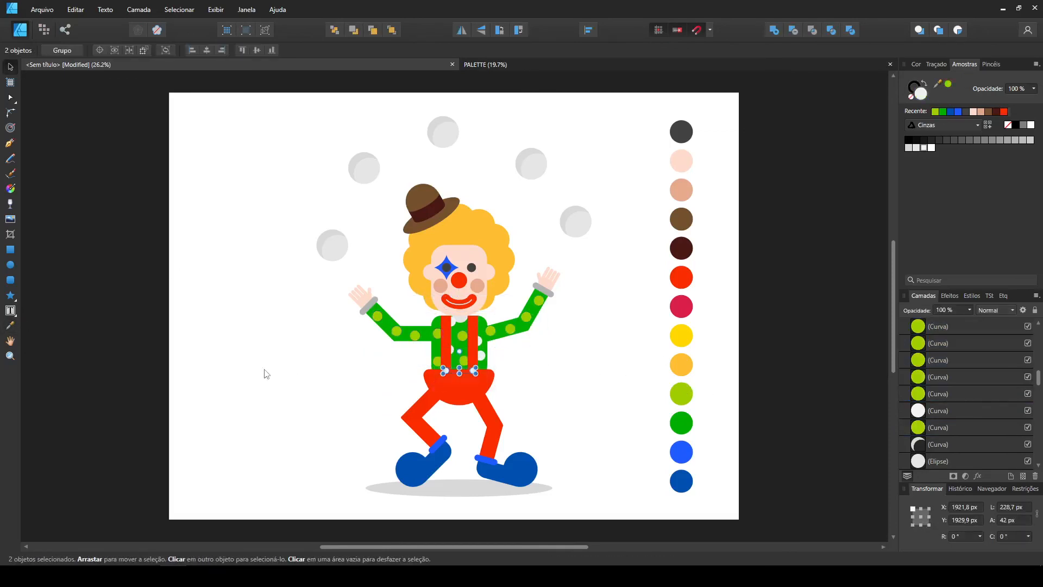
left_click(477, 356)
left_click(477, 356, "shift")
left_click(481, 355, "shift")
left_click(481, 342, "shift")
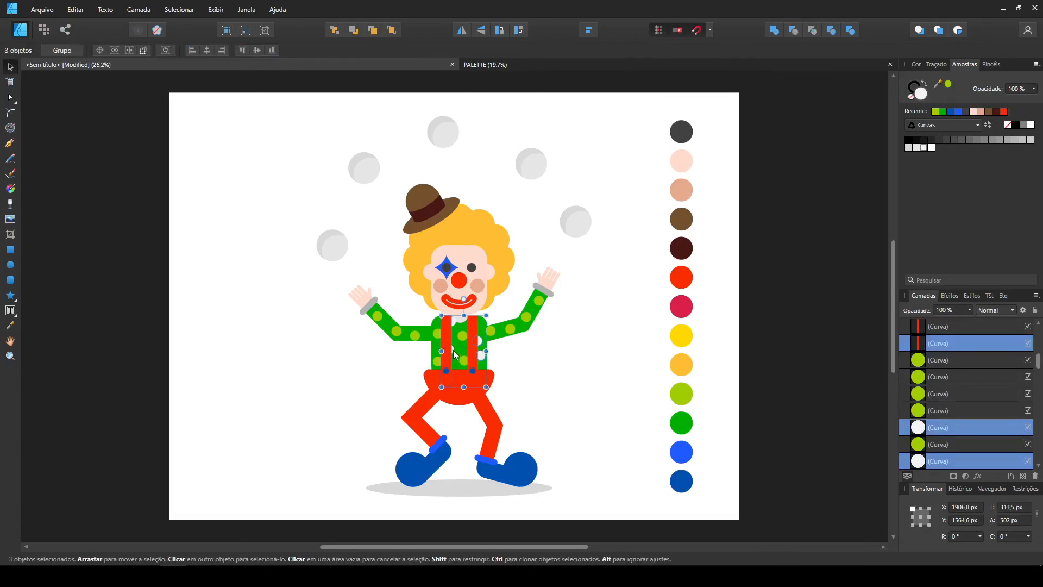
left_click(935, 113)
left_click(559, 356)
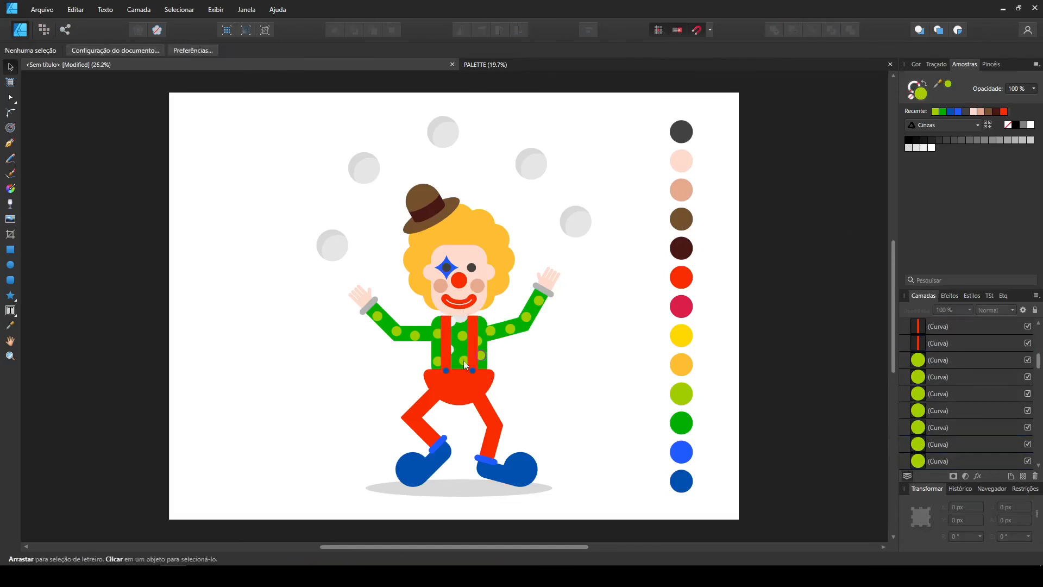
Fill the last white dots beside the left-hand suspender with lime green.
left_click(451, 350)
left_click(562, 361)
left_click(453, 321)
left_click(454, 350, "shift")
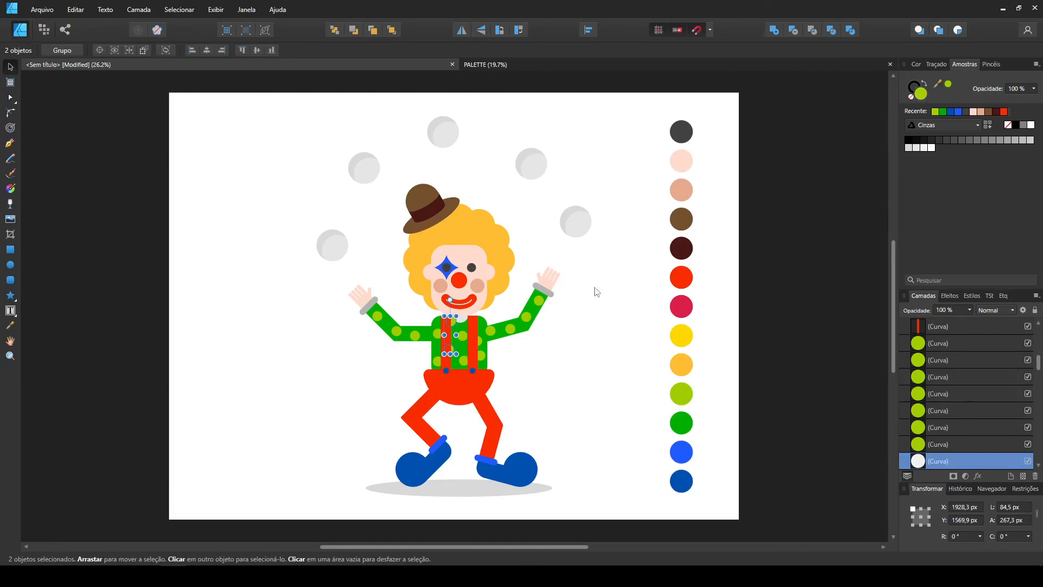
left_click(596, 292)
Fill the cuffs at both wrists with lime green.
left_click(544, 290)
left_click(369, 305, "shift")
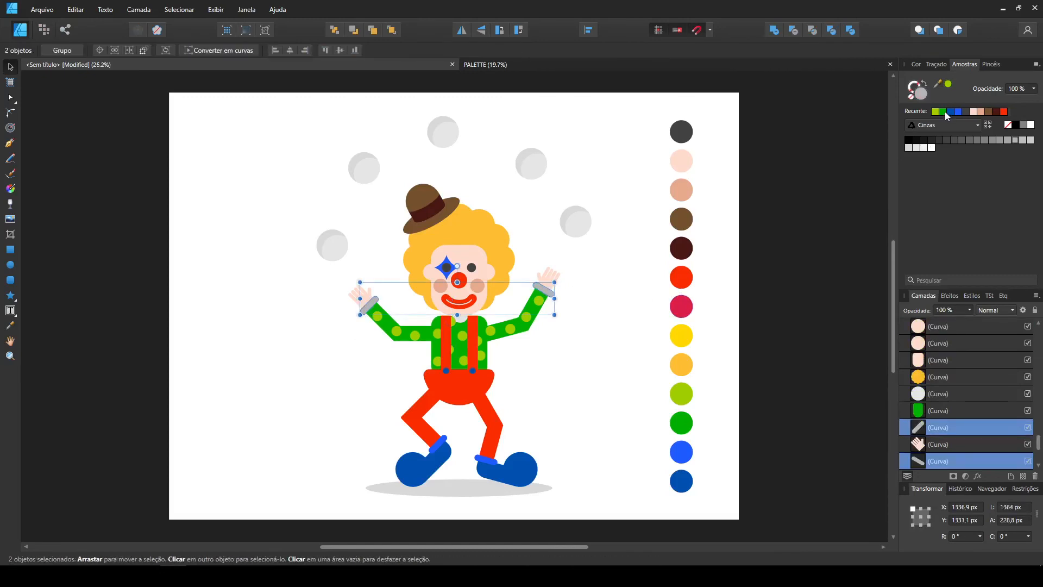
left_click(634, 349)
Colour the neck between face and shirt with the light pink skin tone.
left_click(465, 325)
left_click(580, 410)
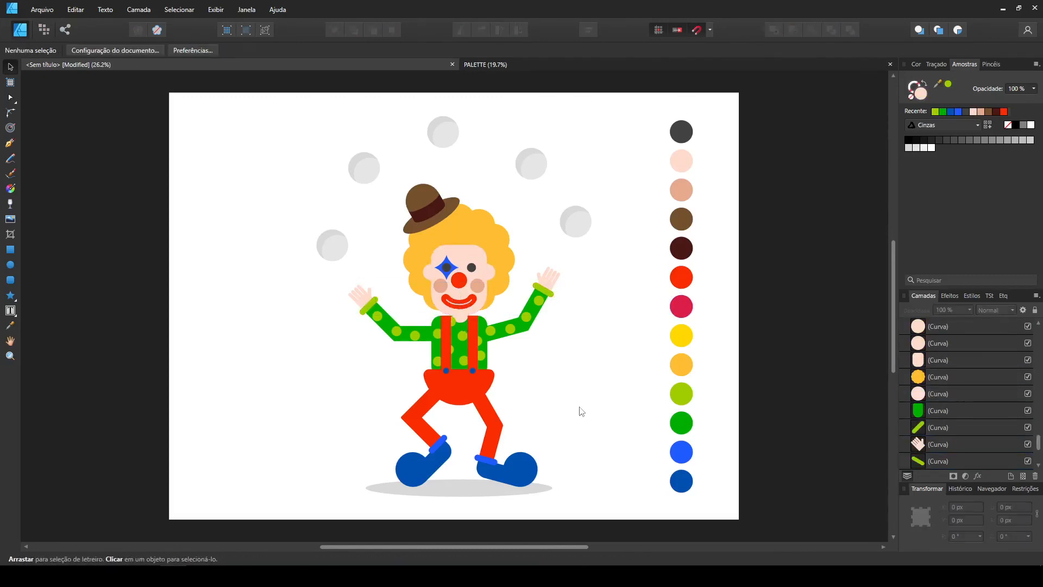
left_click(452, 322)
left_click(459, 329, "shift")
left_click(596, 355)
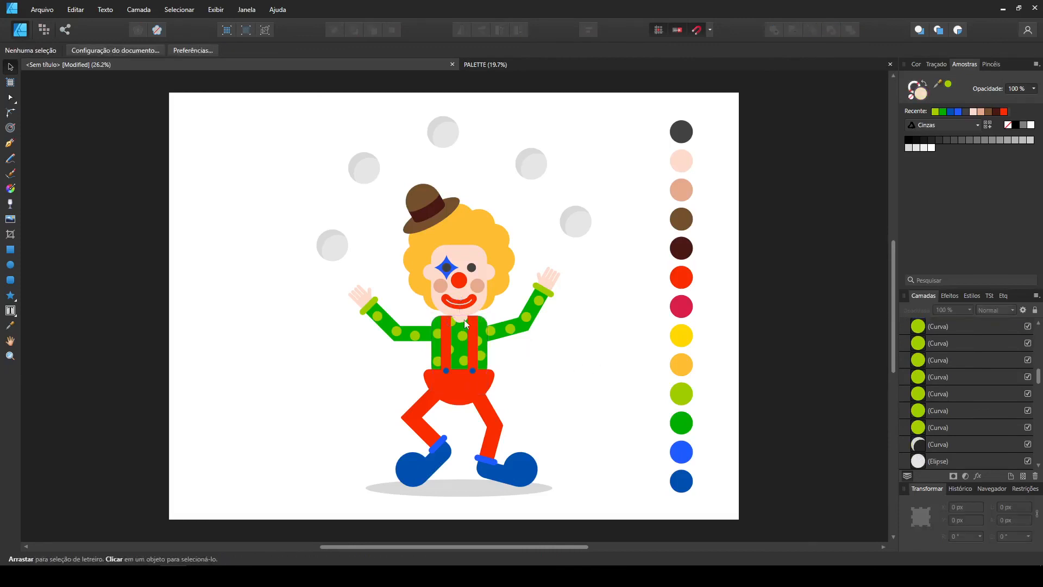
Fill the leftmost juggling ball with yellow and its crescent shade with amber.
left_click(335, 254)
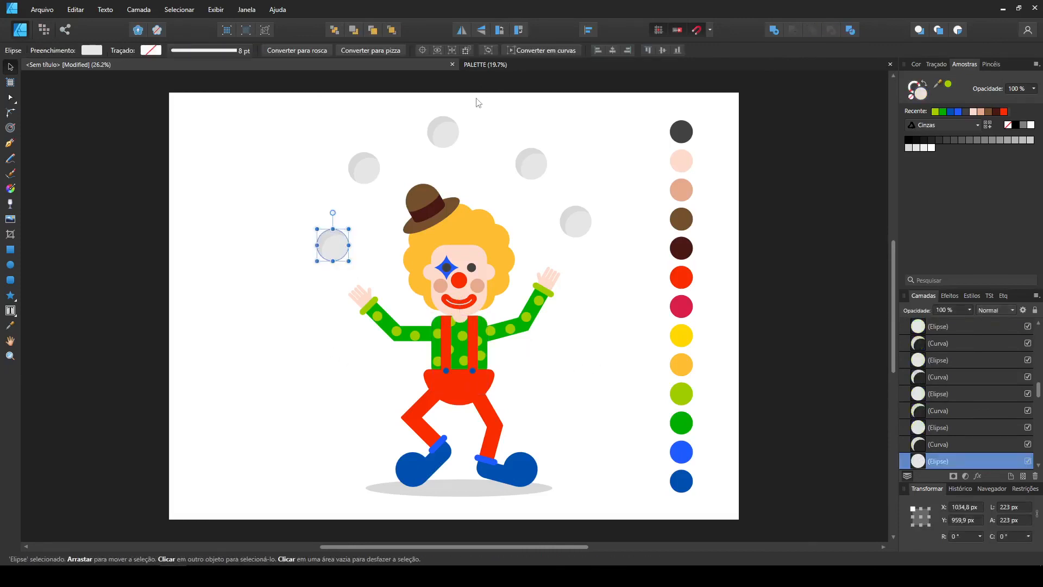
left_click(10, 327)
left_click(675, 333)
key("v")
left_click(322, 239)
left_click(10, 326)
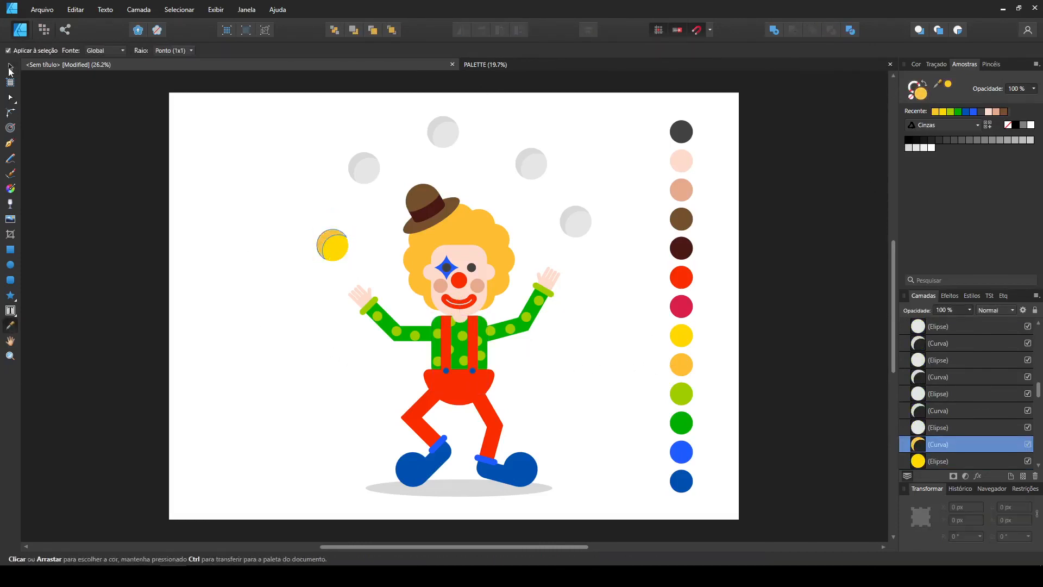
left_click(10, 67)
Colour the second juggling ball bright blue with a dark blue crescent shade.
left_click(372, 182)
key("i")
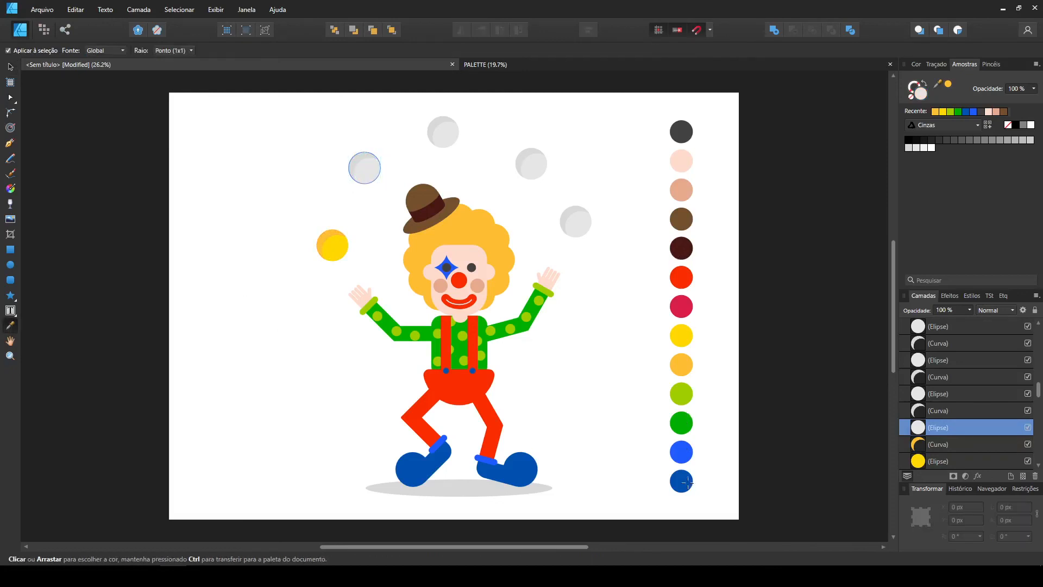
left_click(10, 67)
left_click(356, 159)
left_click(966, 111)
left_click(370, 171)
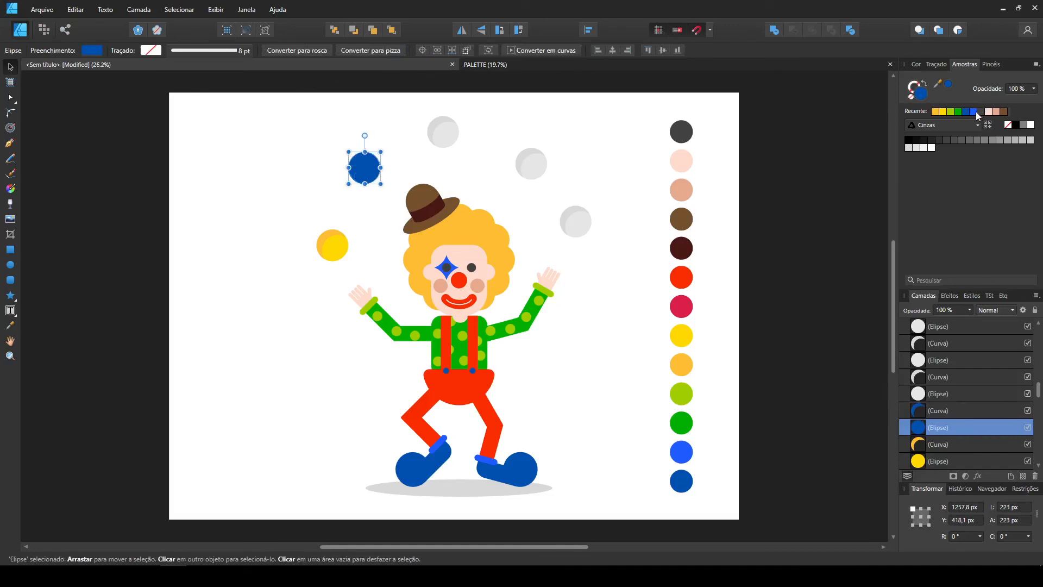
left_click(973, 111)
Colour the topmost juggling ball red and its crescent shade crimson.
left_click(443, 142)
left_click(10, 326)
left_click(681, 278)
left_click(11, 67)
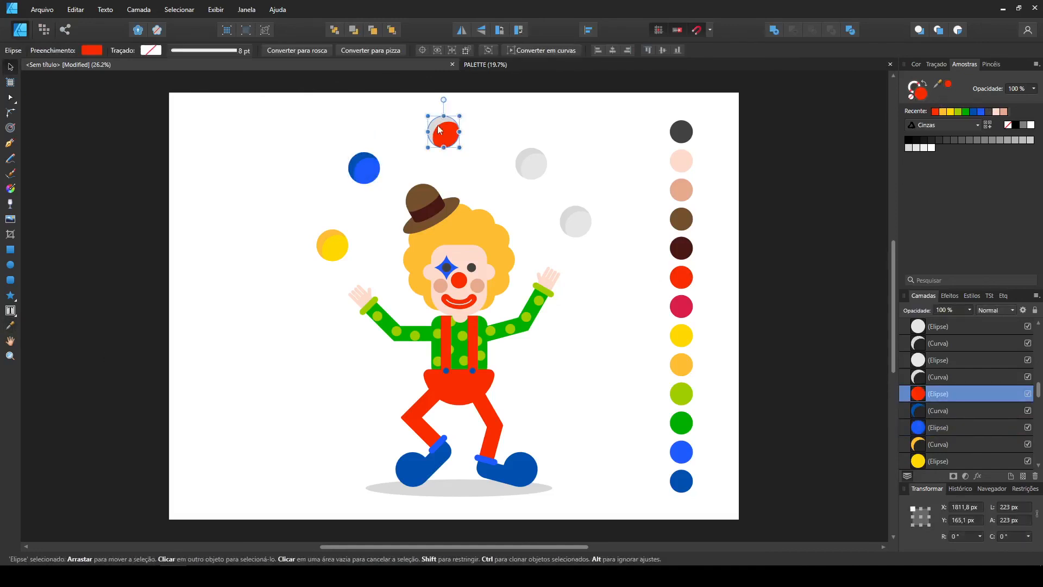
left_click(434, 125)
left_click(10, 325)
left_click(10, 67)
Fill the fourth juggling ball with lime green and its crescent shade with dark green.
left_click(541, 162)
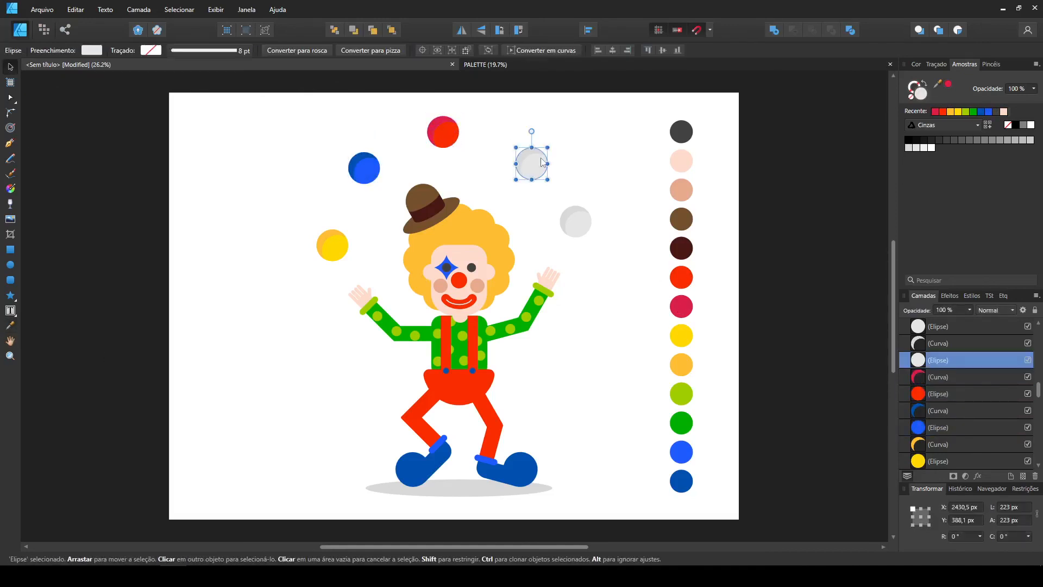
left_click(10, 325)
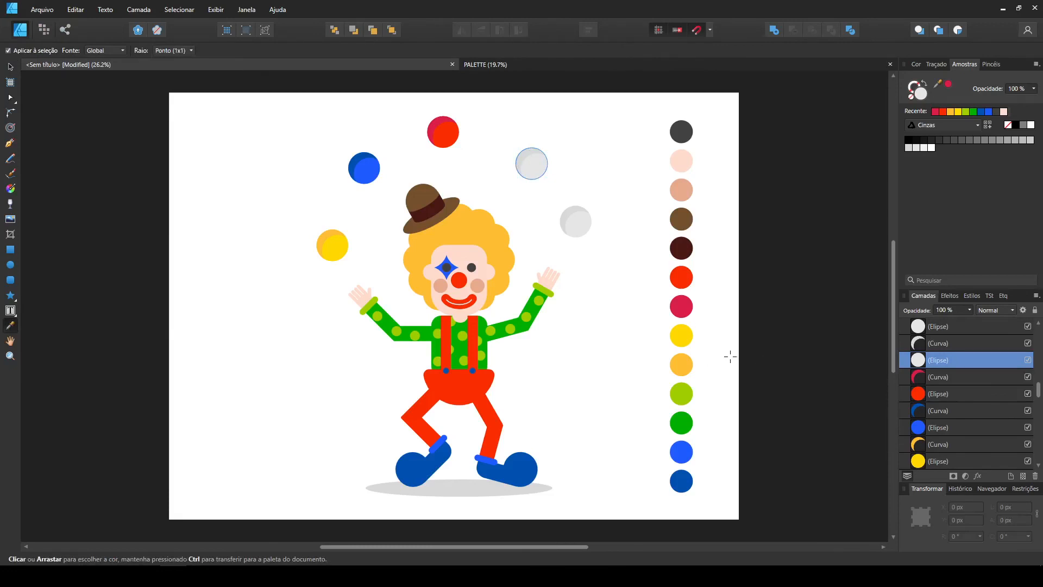
key("v")
left_click(523, 155)
key("i")
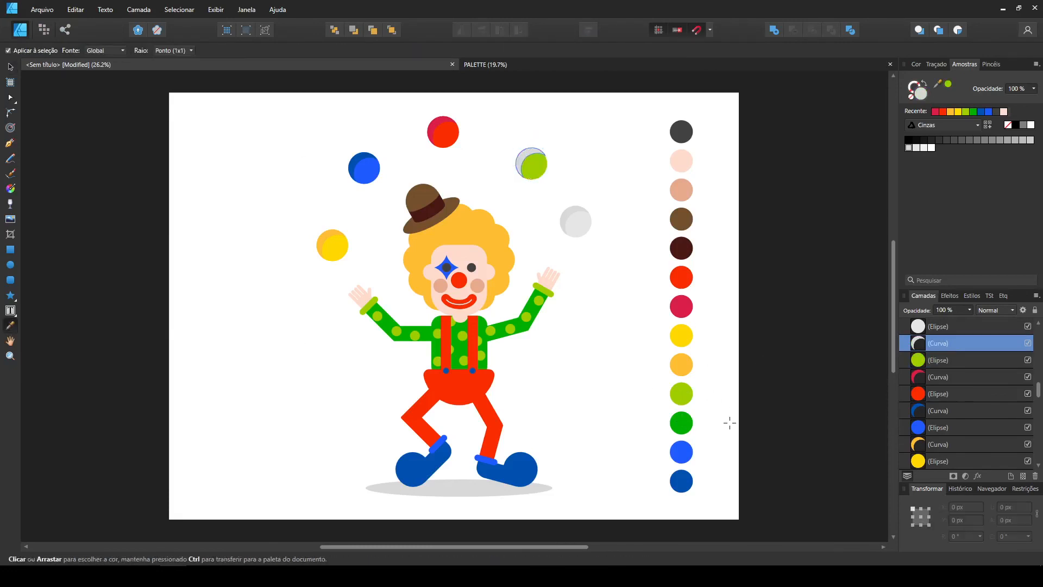
left_click(10, 67)
Delete the uncoloured fifth ball and rearrange the four coloured balls into an even arc above the clown's hands.
left_click_drag(622, 248, 554, 214)
key("Delete")
left_click_drag(479, 167, 477, 129)
left_click_drag(331, 135, 390, 188)
left_click_drag(367, 170, 380, 145)
left_click_drag(600, 242, 531, 182)
left_click_drag(555, 210, 577, 214)
left_click_drag(509, 156, 500, 129)
left_click_drag(337, 110, 400, 164)
left_click_drag(382, 146, 384, 146)
left_click_drag(355, 270, 311, 196)
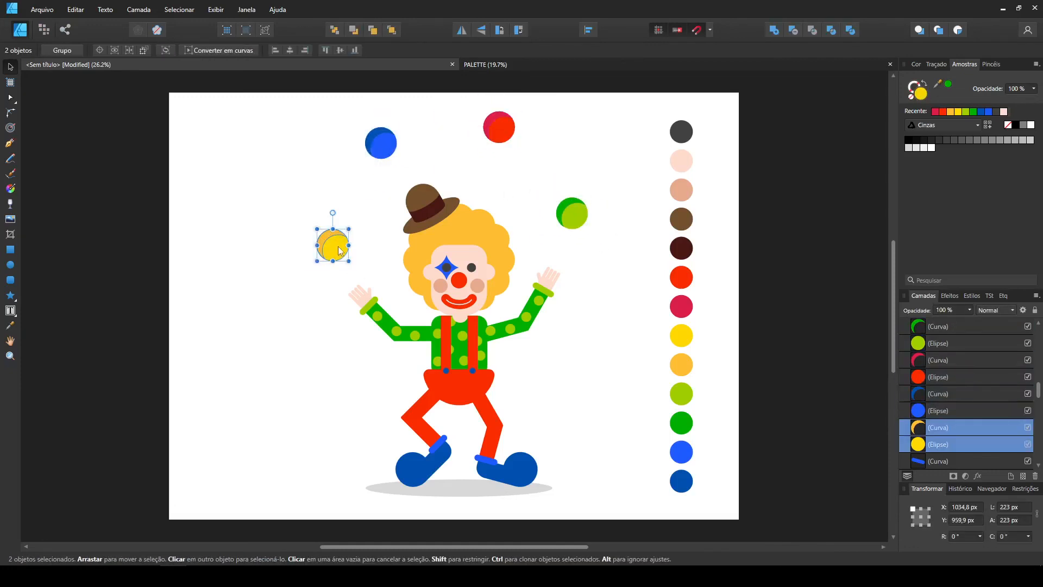
Delete the column of palette circles and sample a new fill for the smile line inside the mouth.
left_click_drag(650, 107, 728, 495)
key("Delete")
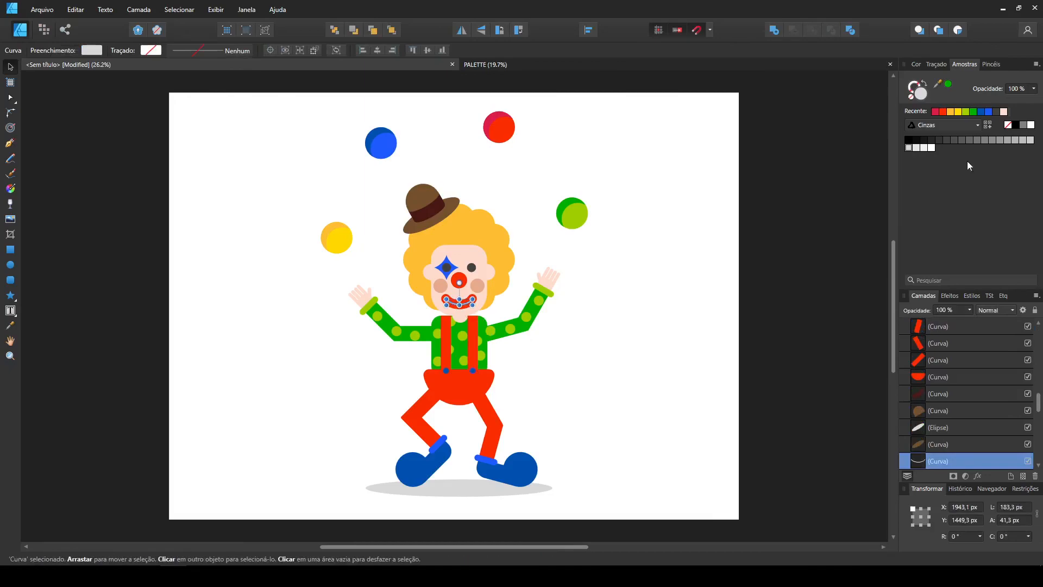
left_click(15, 325)
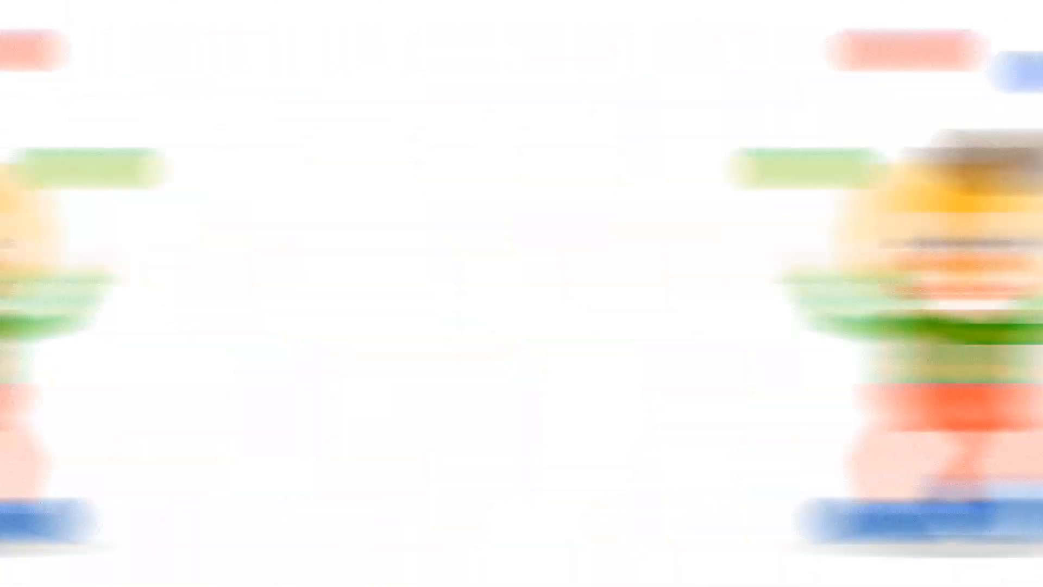